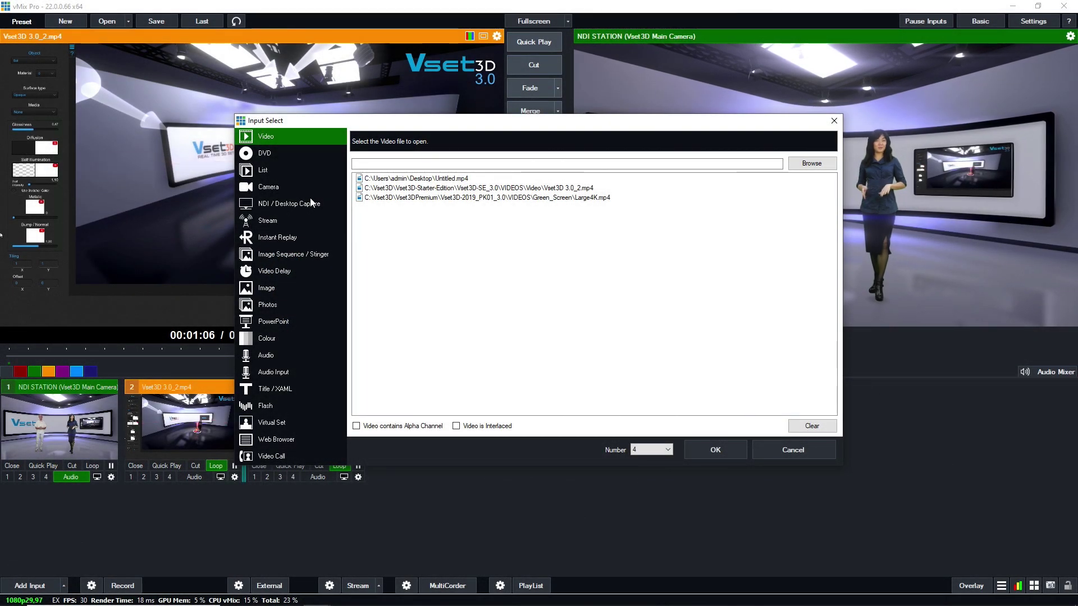
# Pick Vset3D Aux 1 from the NDI / Desktop Capture sources for the new input.
pyautogui.click(311, 203)
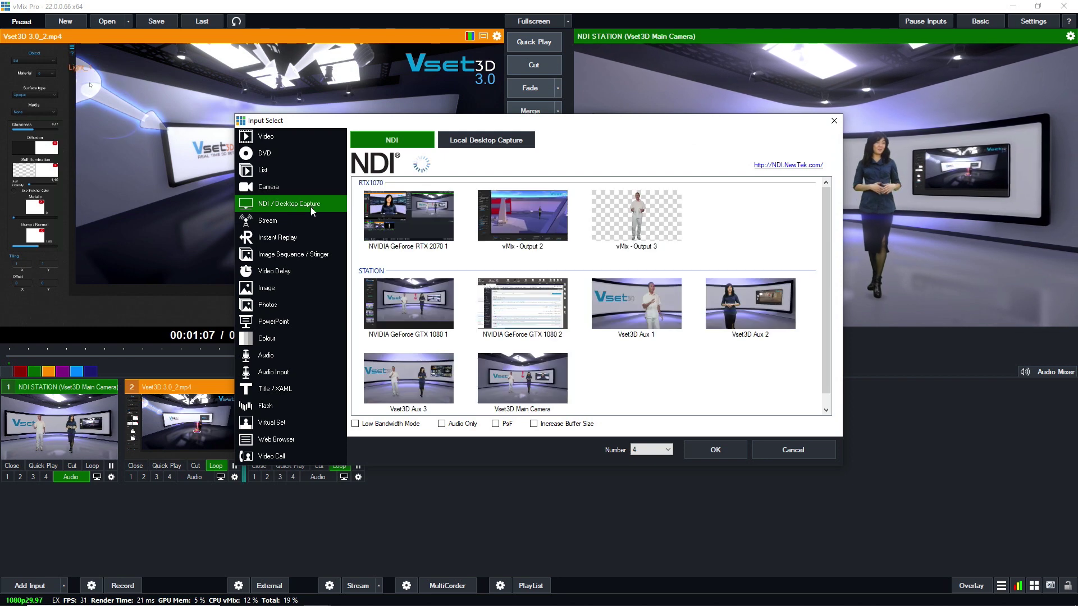
pyautogui.click(644, 304)
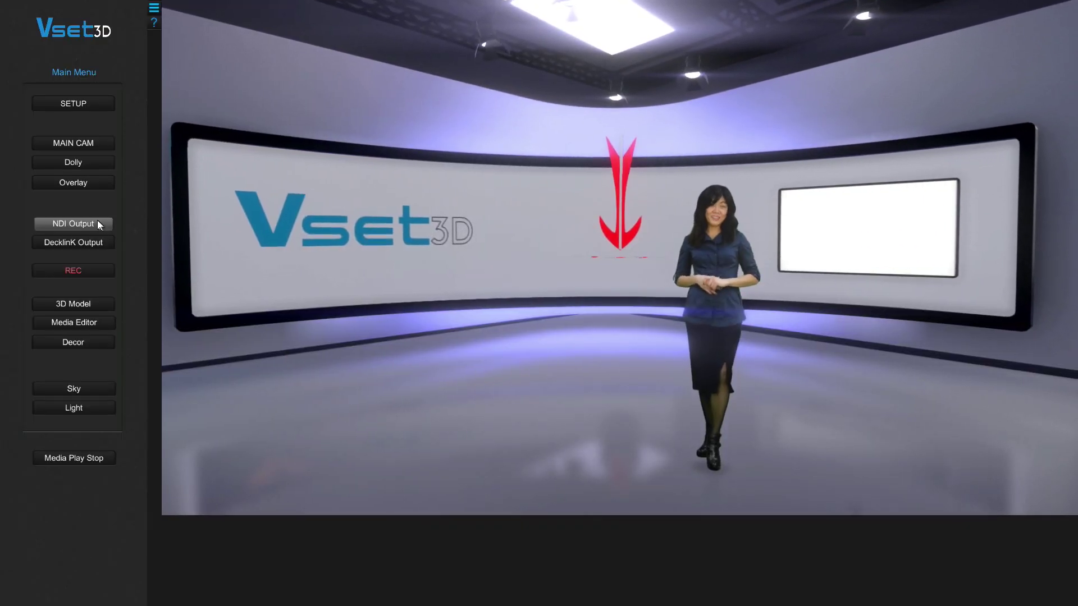
# Start Vset3D's NDI output at 1920x1080 and 30P, then return to vMix.
pyautogui.click(98, 224)
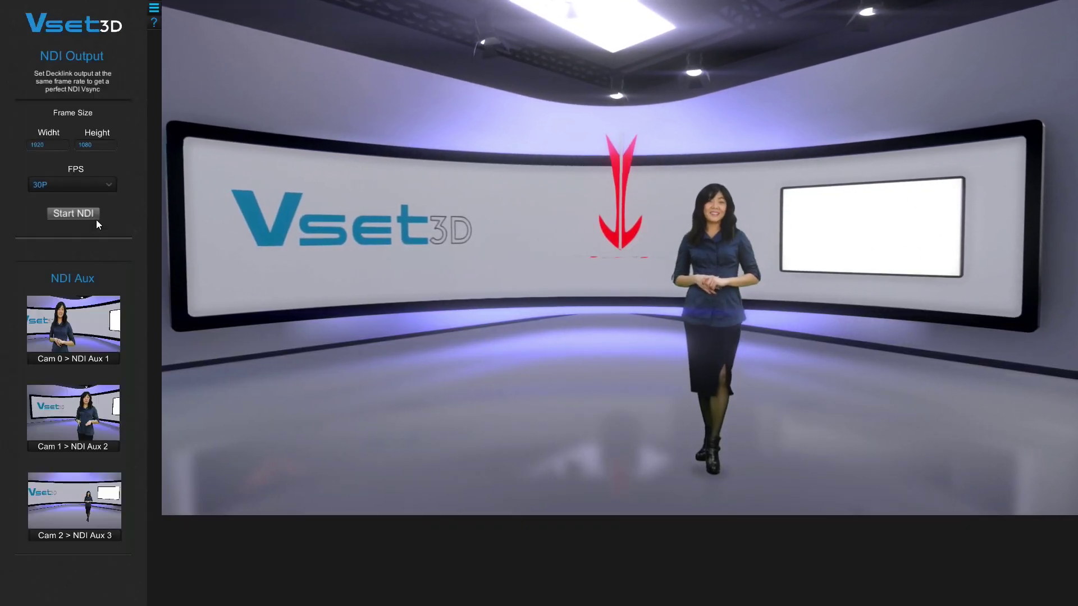
pyautogui.click(92, 184)
pyautogui.click(65, 243)
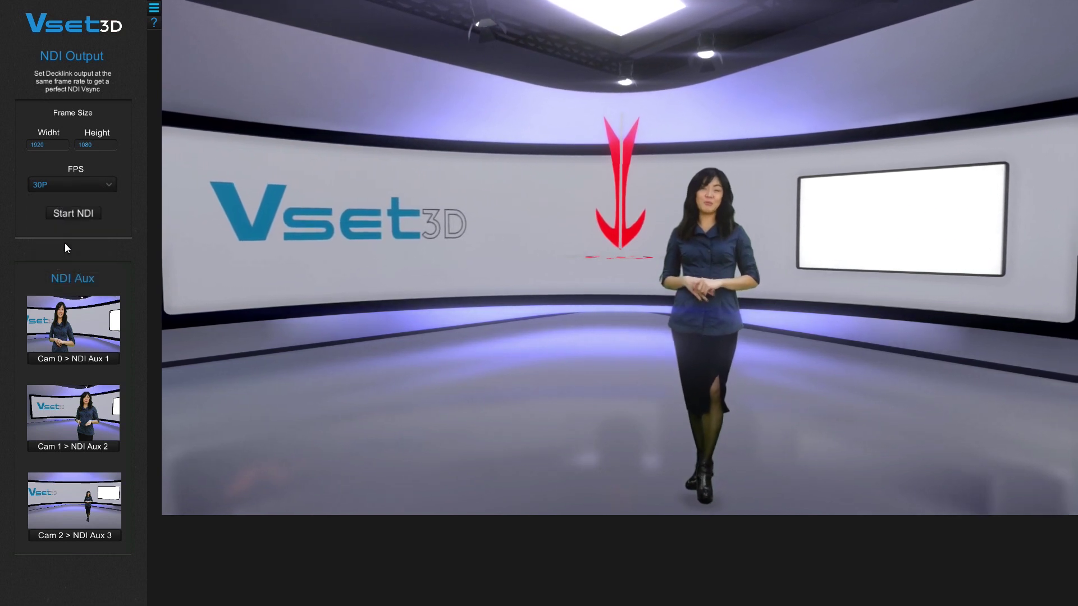
pyautogui.click(112, 147)
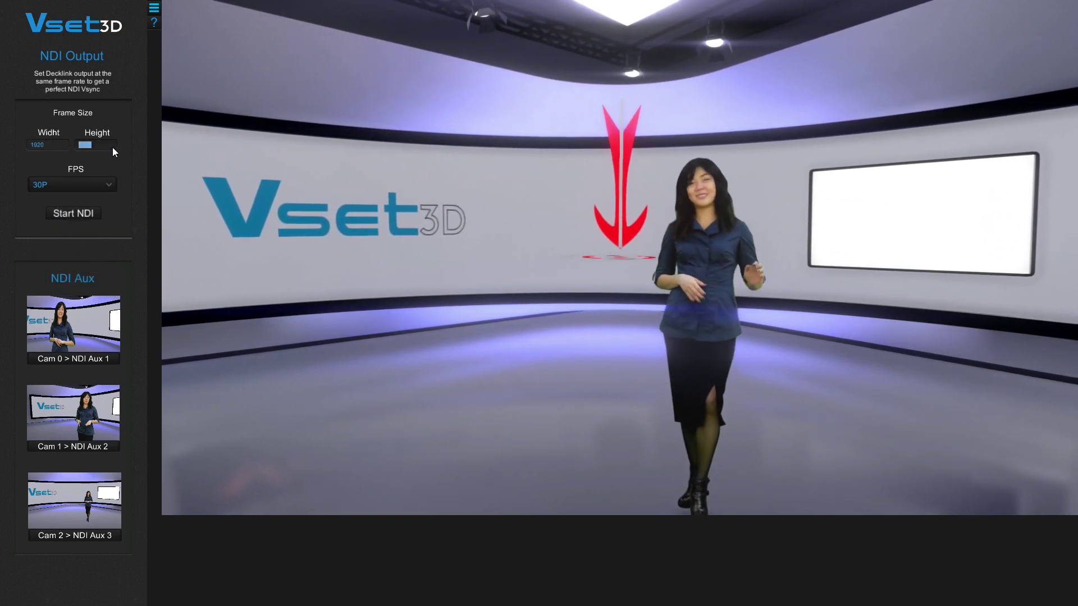
pyautogui.click(82, 215)
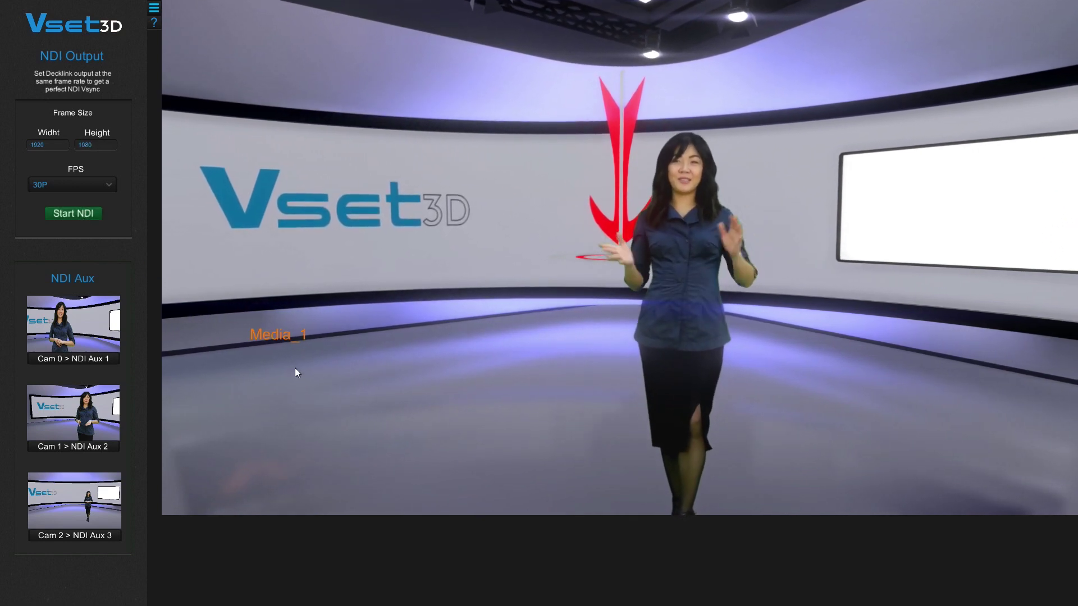
pyautogui.hotkey('alt', 'Tab')
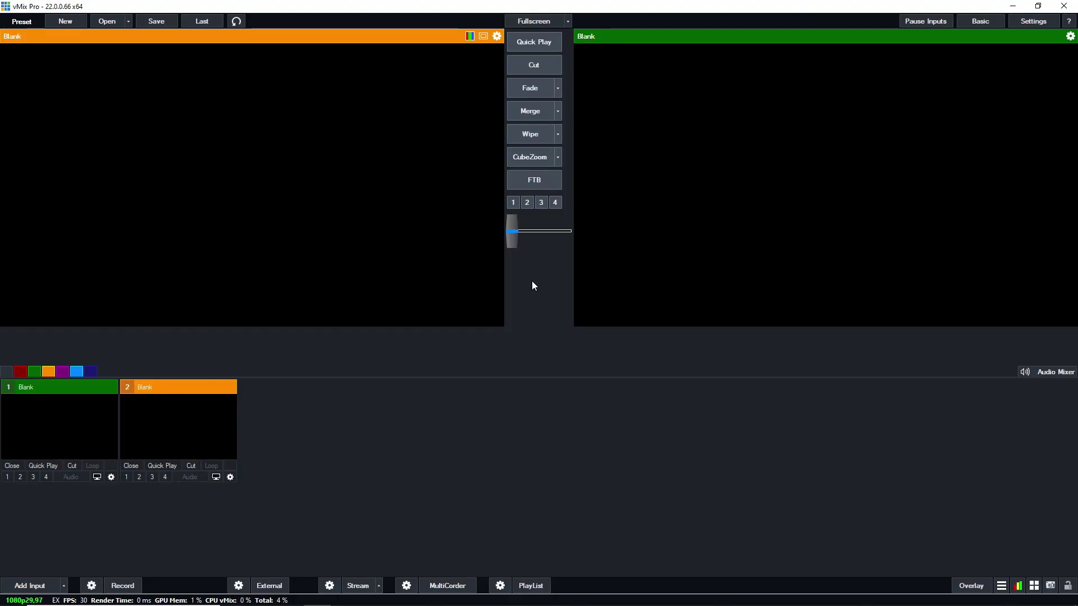
# Add the Vset3D Main Camera NDI source to vMix as input 1.
pyautogui.click(27, 588)
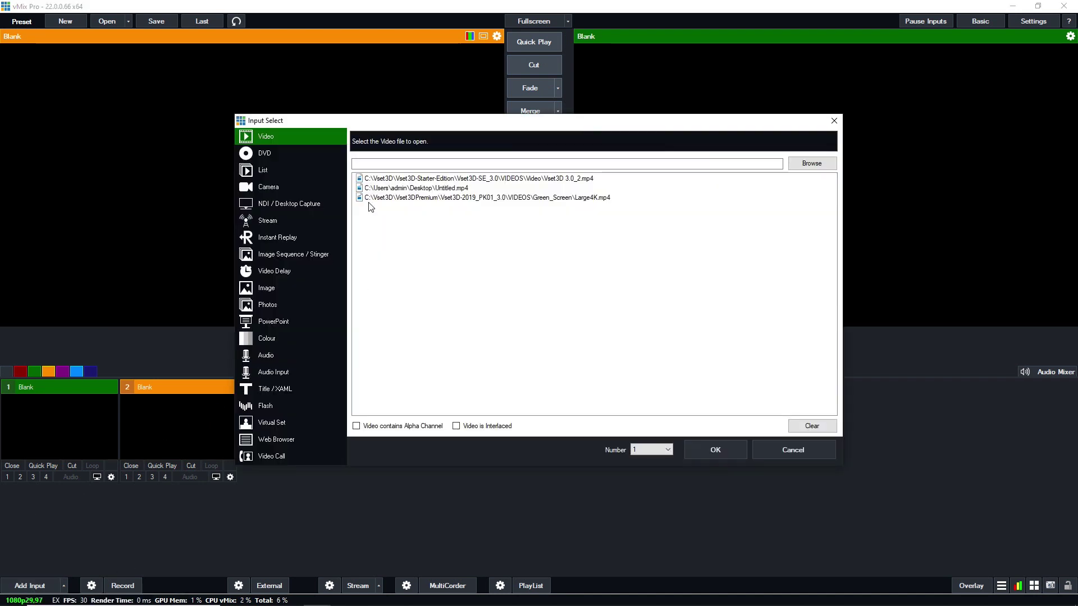
pyautogui.click(303, 205)
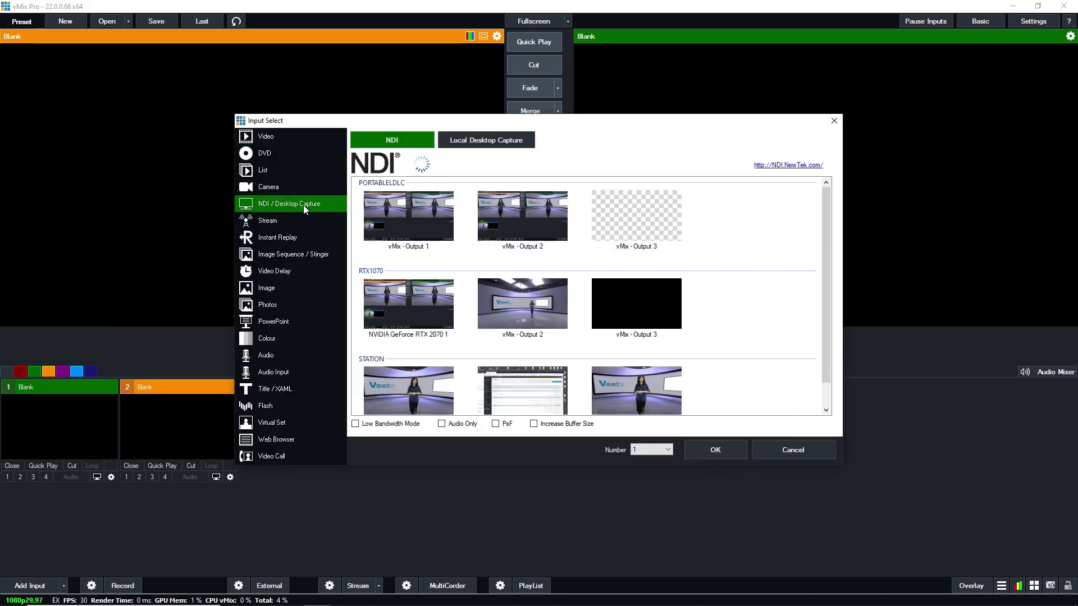
pyautogui.scroll(-1, 553, 332)
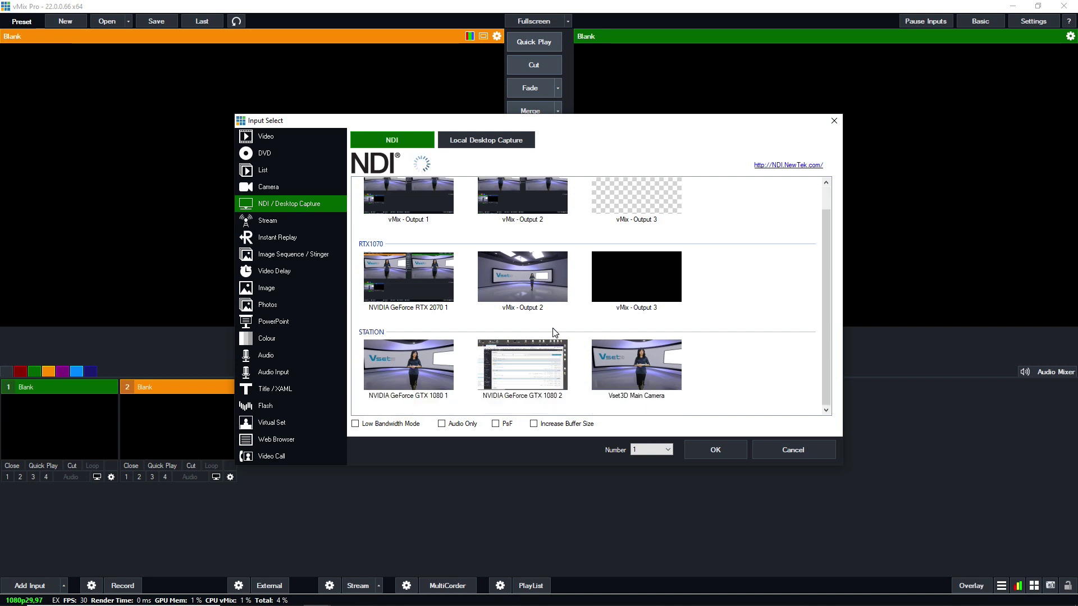
pyautogui.click(636, 376)
pyautogui.click(717, 451)
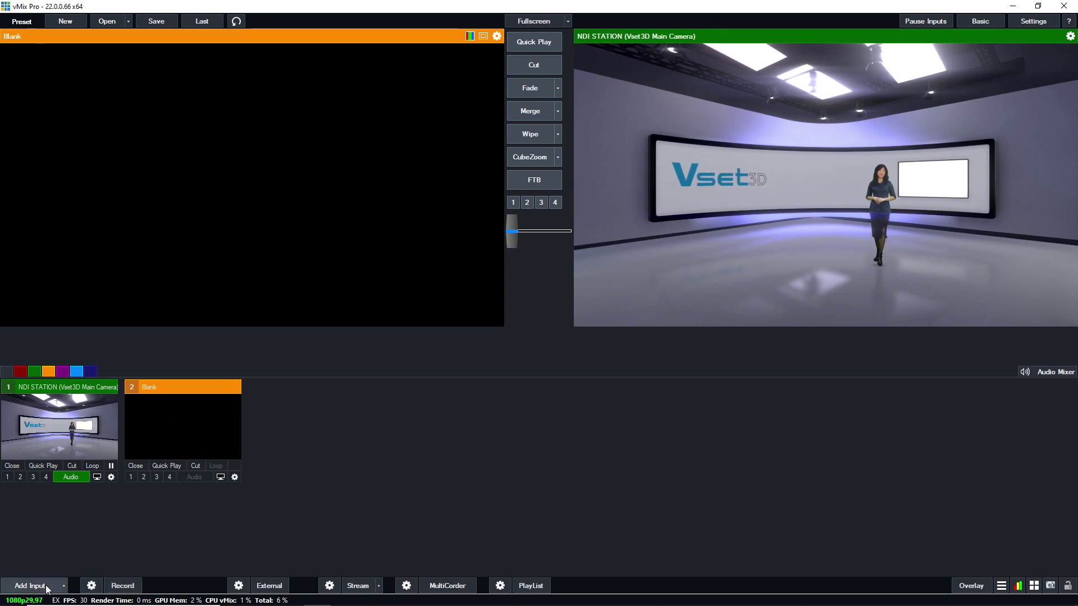
# Add the clip Vset3D 3.0_2.mp4 as input 2 and set it playing on loop.
pyautogui.click(29, 586)
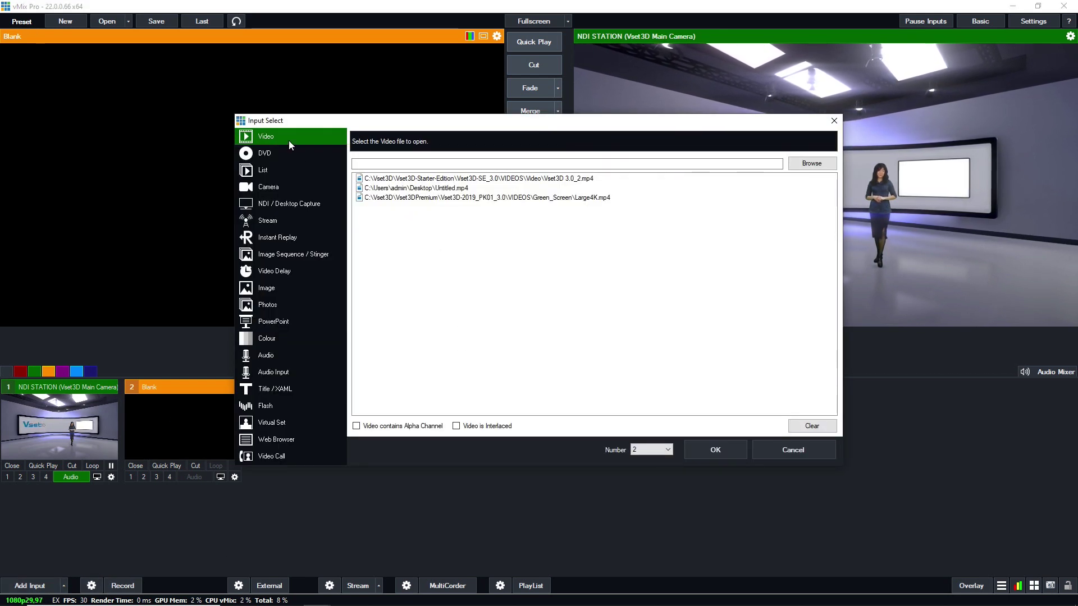
pyautogui.click(812, 163)
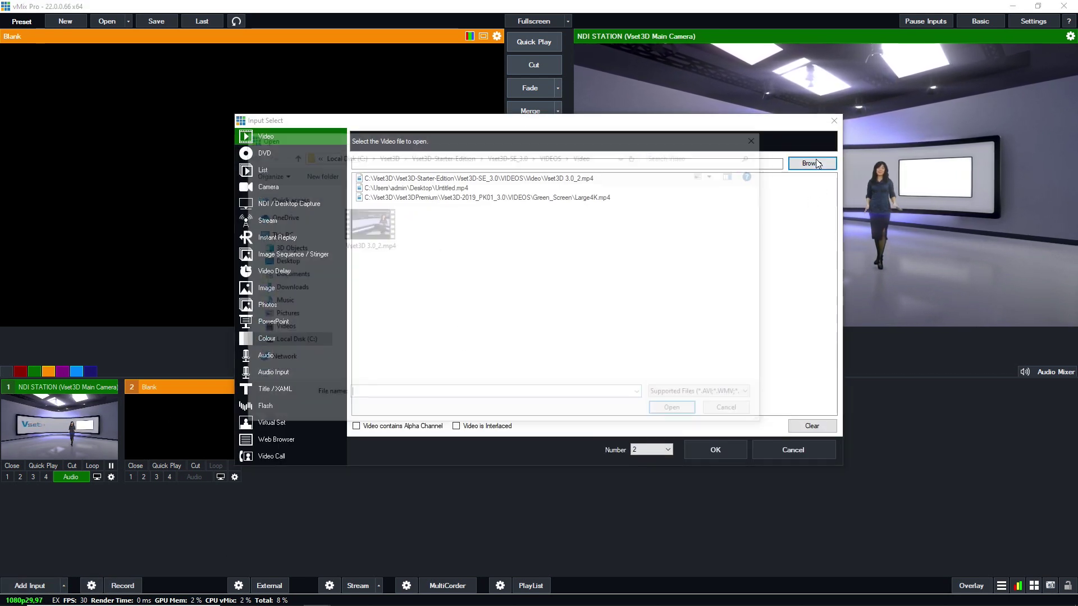
pyautogui.doubleClick(380, 243)
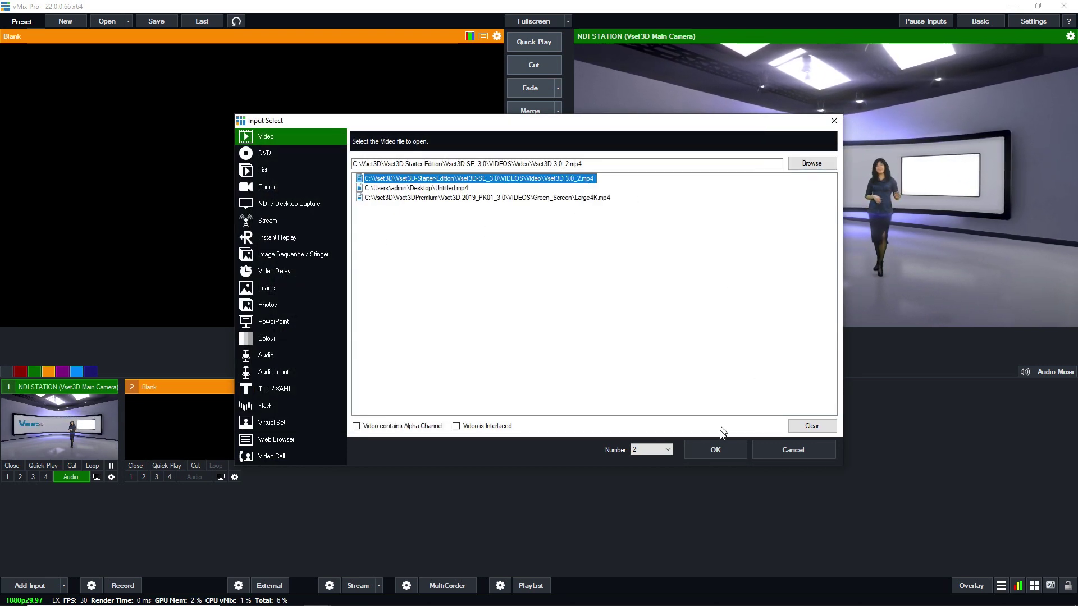
pyautogui.click(722, 453)
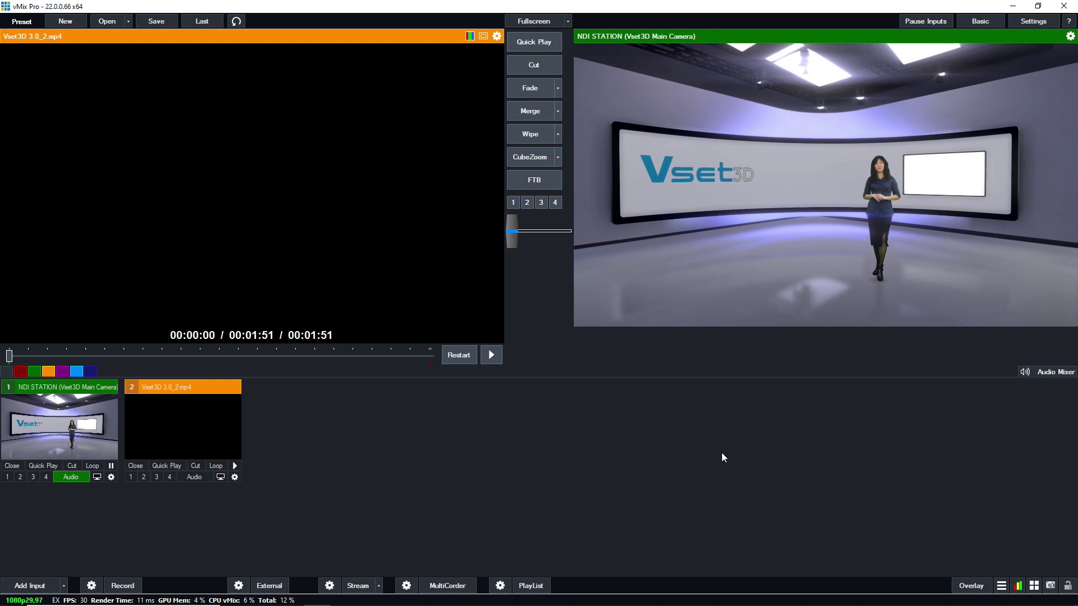
pyautogui.click(235, 466)
pyautogui.click(216, 466)
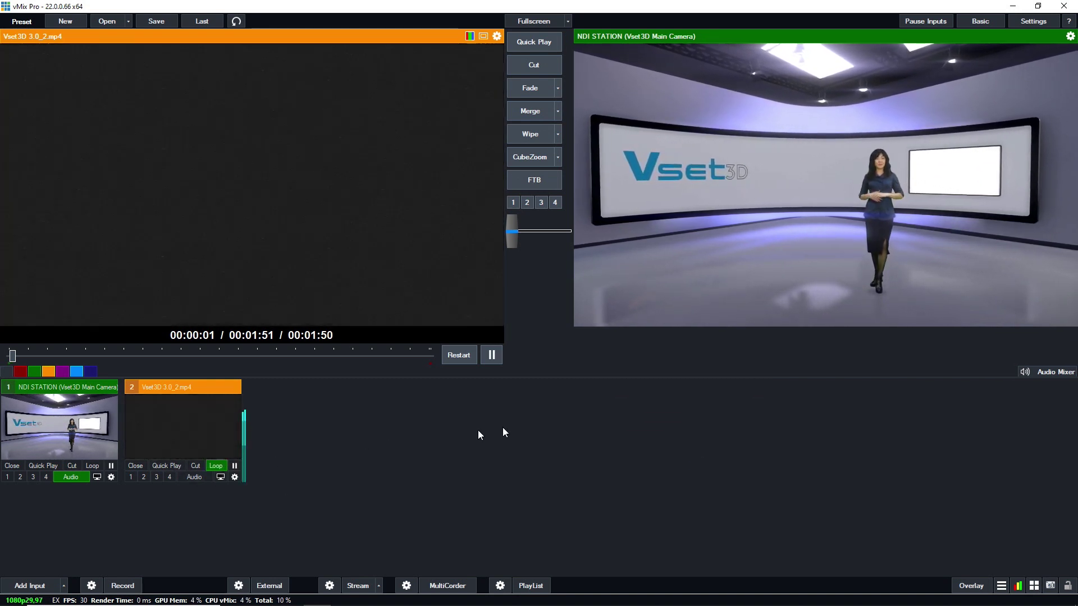
# In Outputs / NDI settings, set Output 2's source to Input2 and turn its NDI on.
pyautogui.click(1030, 23)
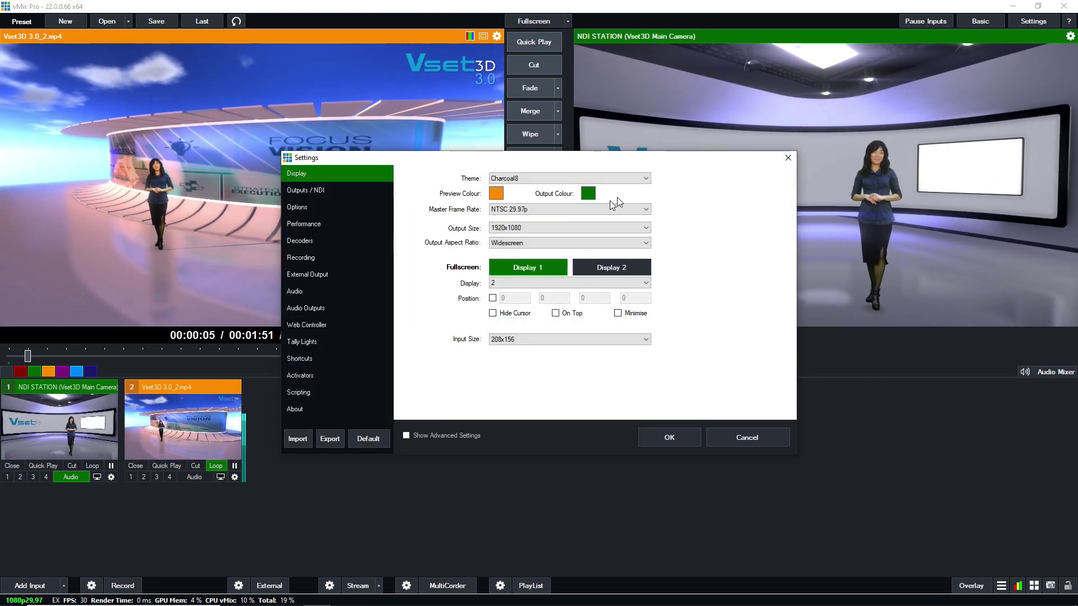
pyautogui.click(321, 188)
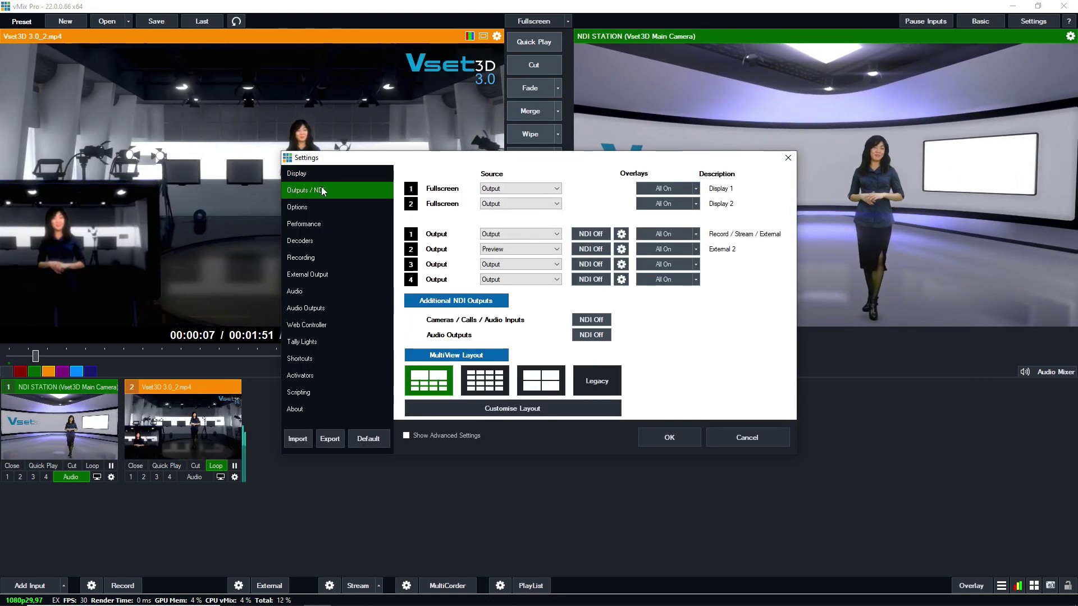
pyautogui.click(525, 249)
pyautogui.click(516, 281)
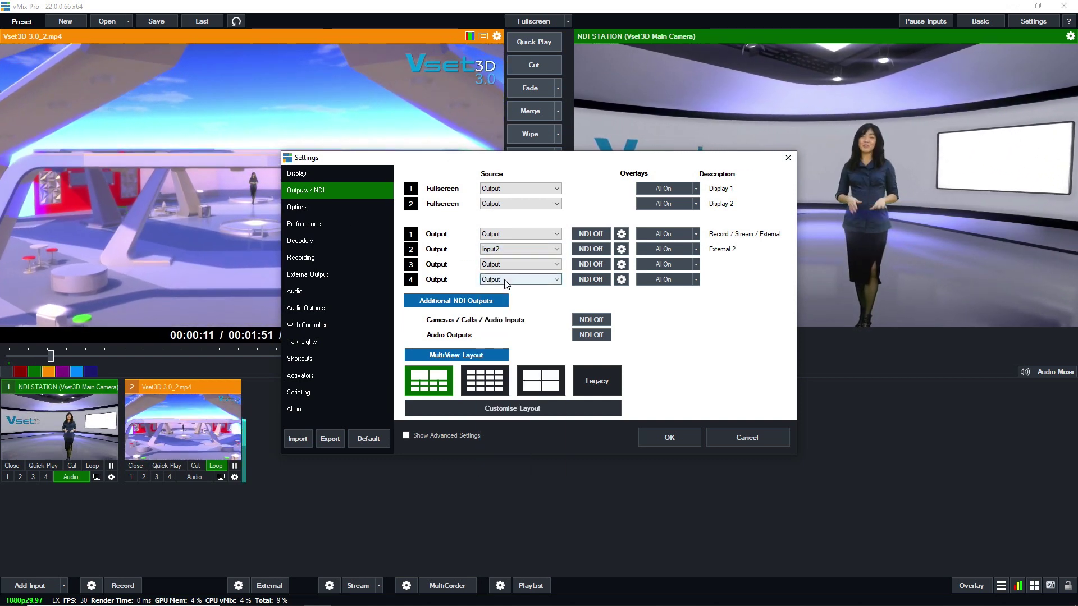
pyautogui.click(603, 251)
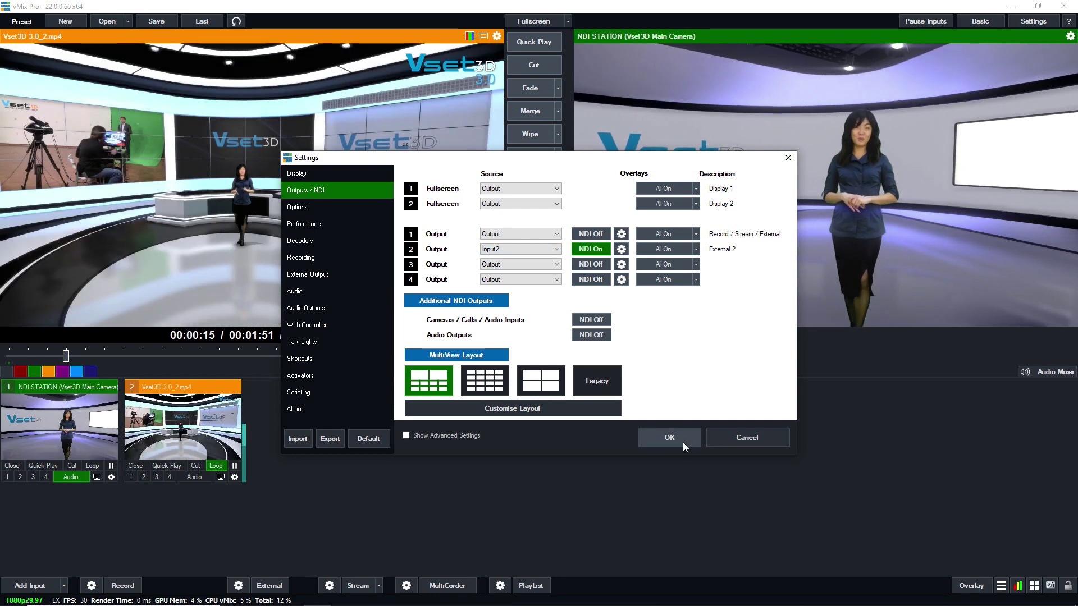
pyautogui.click(683, 445)
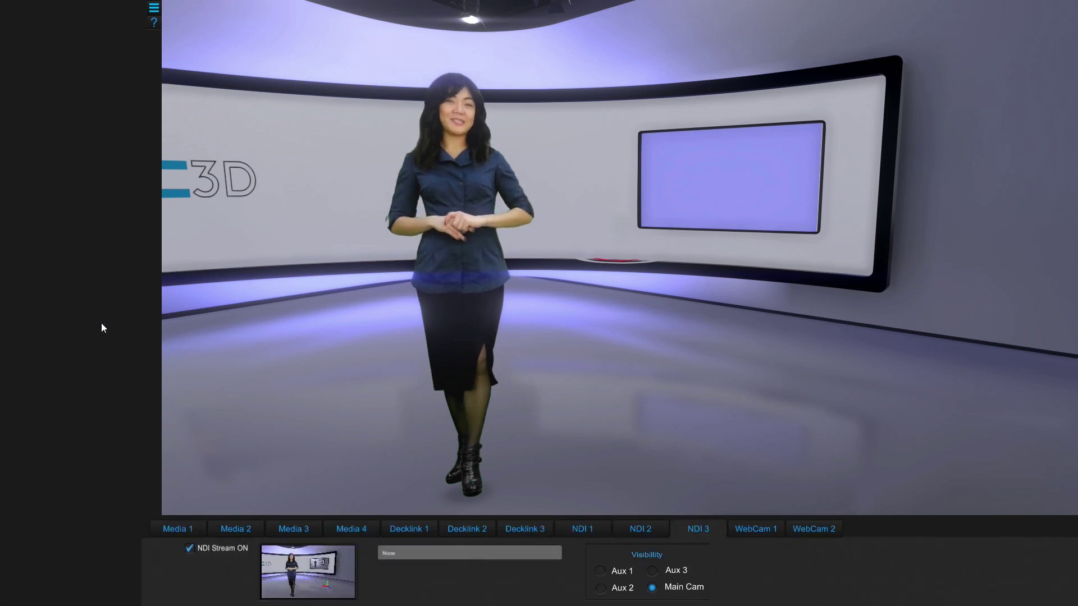
# Set Vset3D's NDI 3 input source to RTX1070 (vMix - Output 2).
pyautogui.click(587, 527)
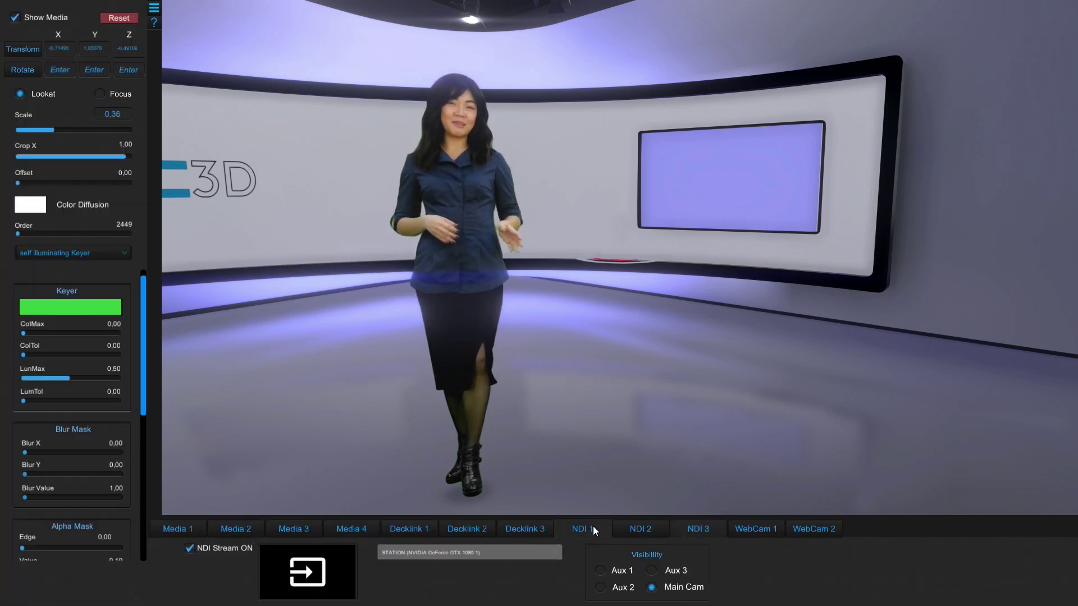
pyautogui.click(699, 530)
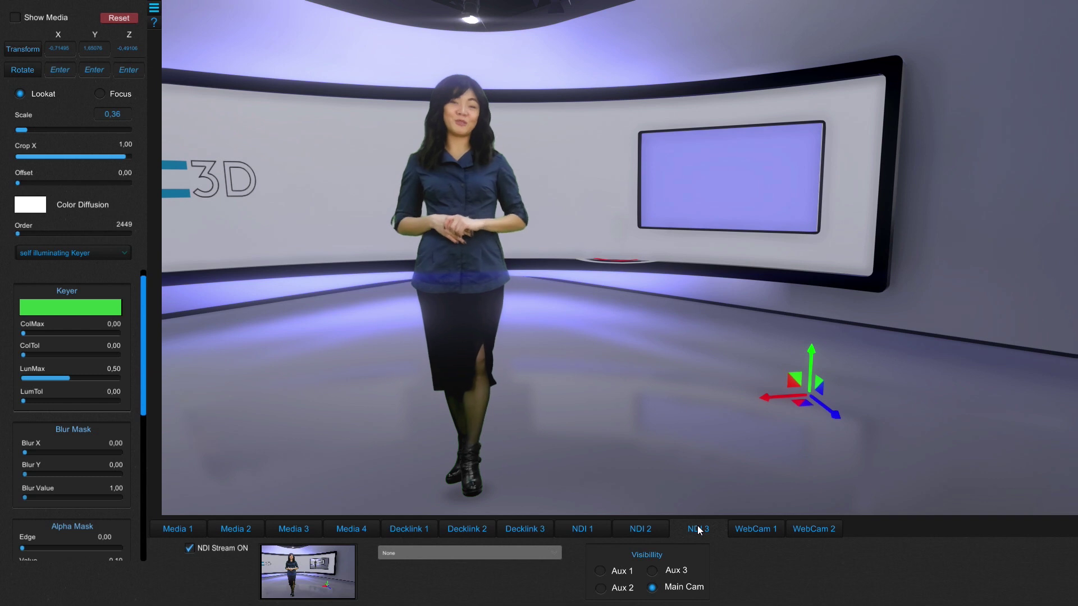
pyautogui.click(517, 550)
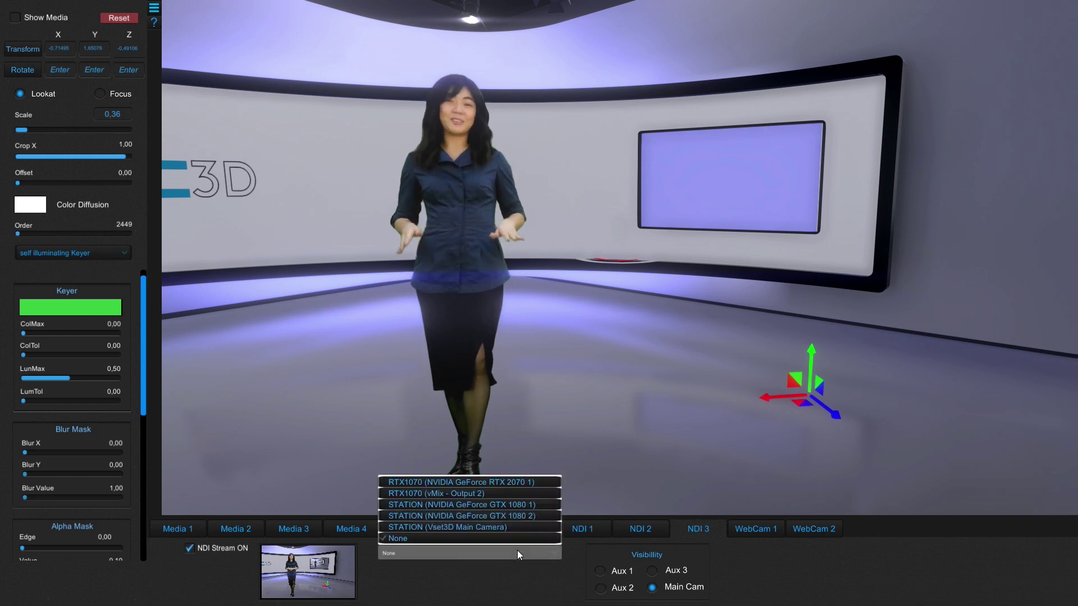
pyautogui.click(478, 494)
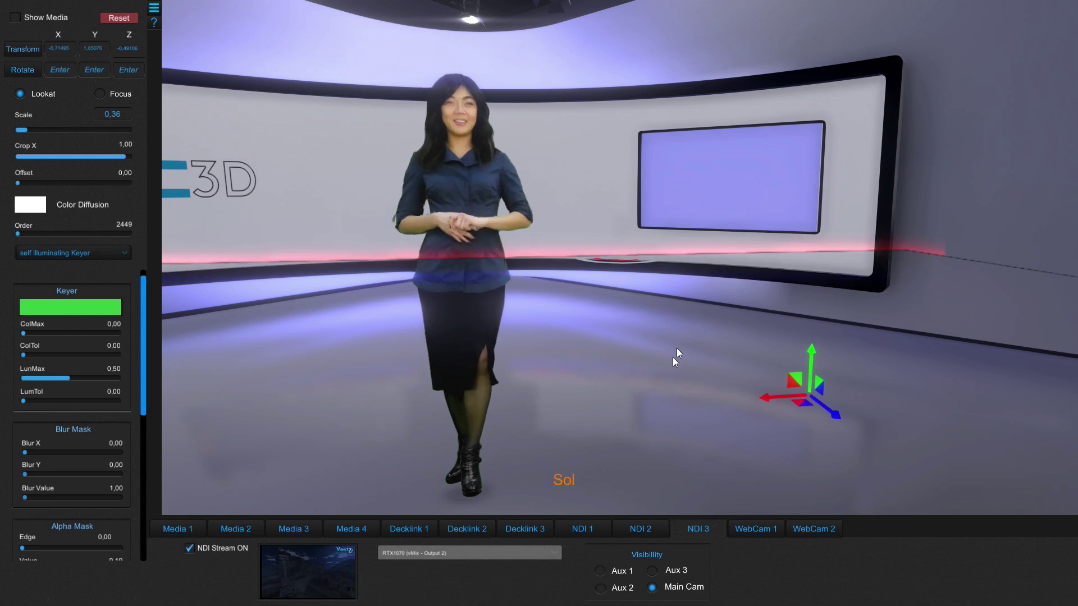
# Set the TV_Screen material's media to NDI 3.
pyautogui.click(726, 189)
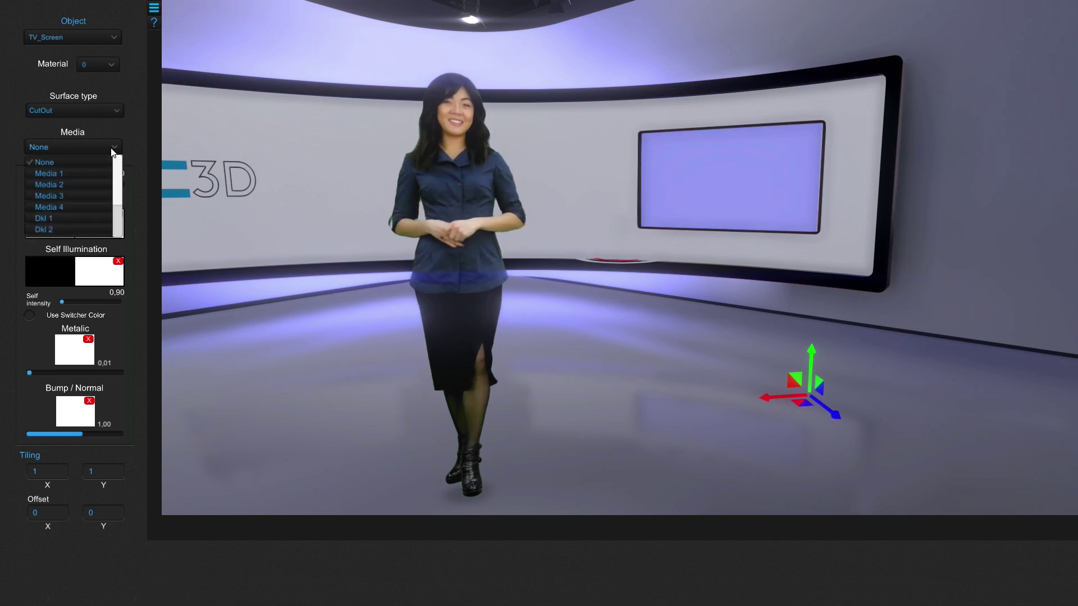
pyautogui.moveTo(119, 178); pyautogui.dragTo(123, 220)
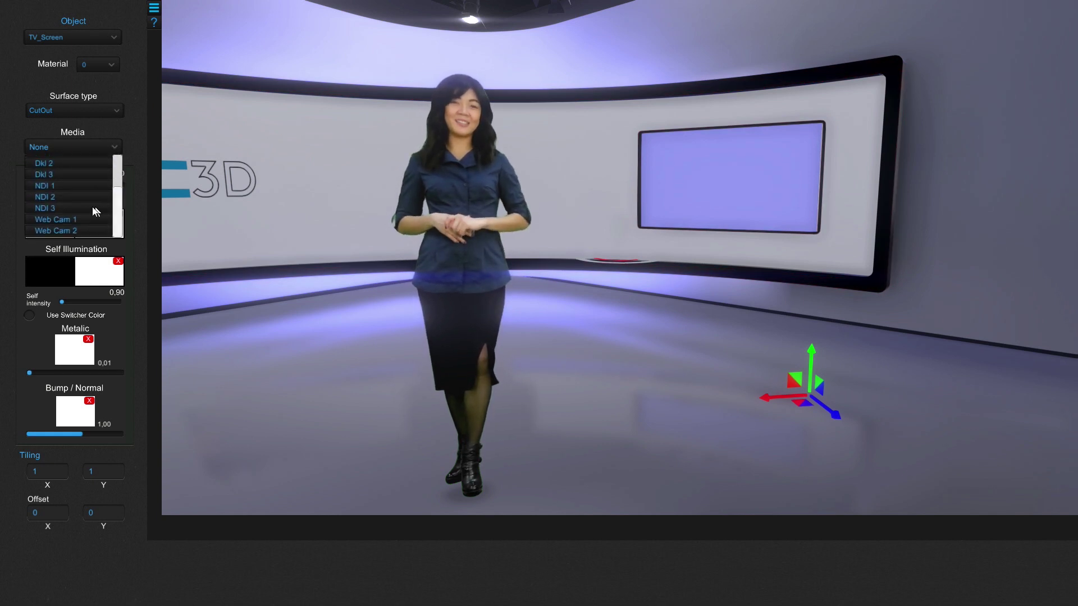
pyautogui.click(53, 208)
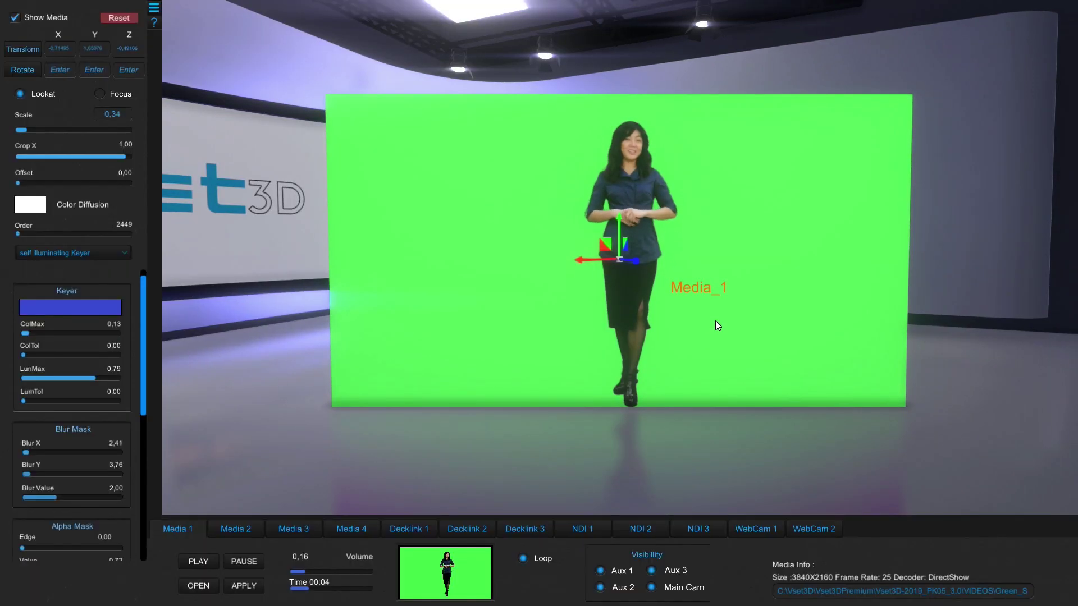
# Set the Media 1 Keyer colour by sampling the green screen with the eyedropper.
pyautogui.click(89, 311)
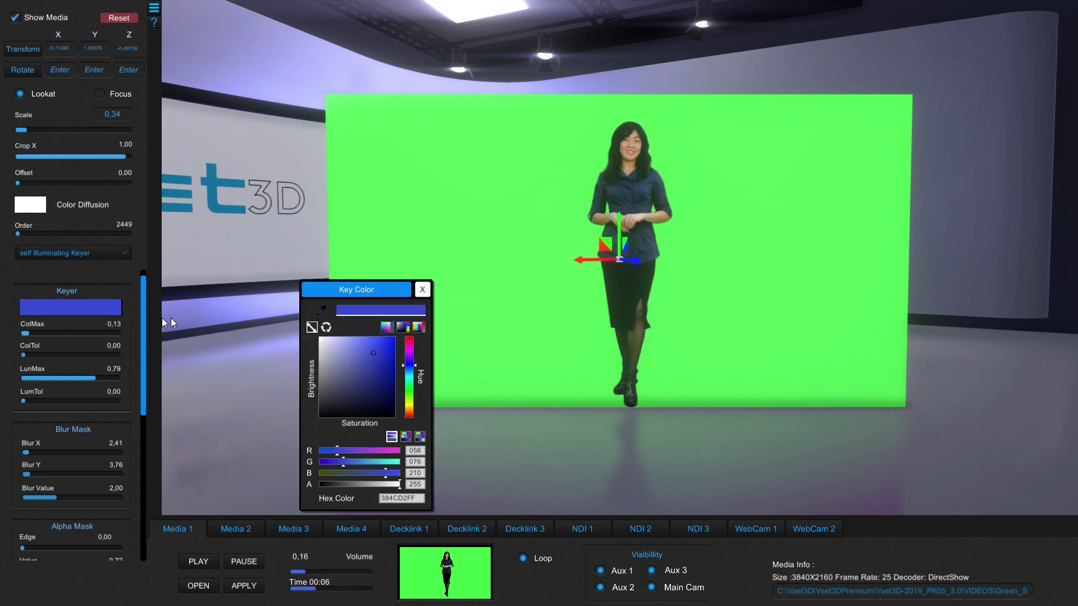
pyautogui.click(323, 312)
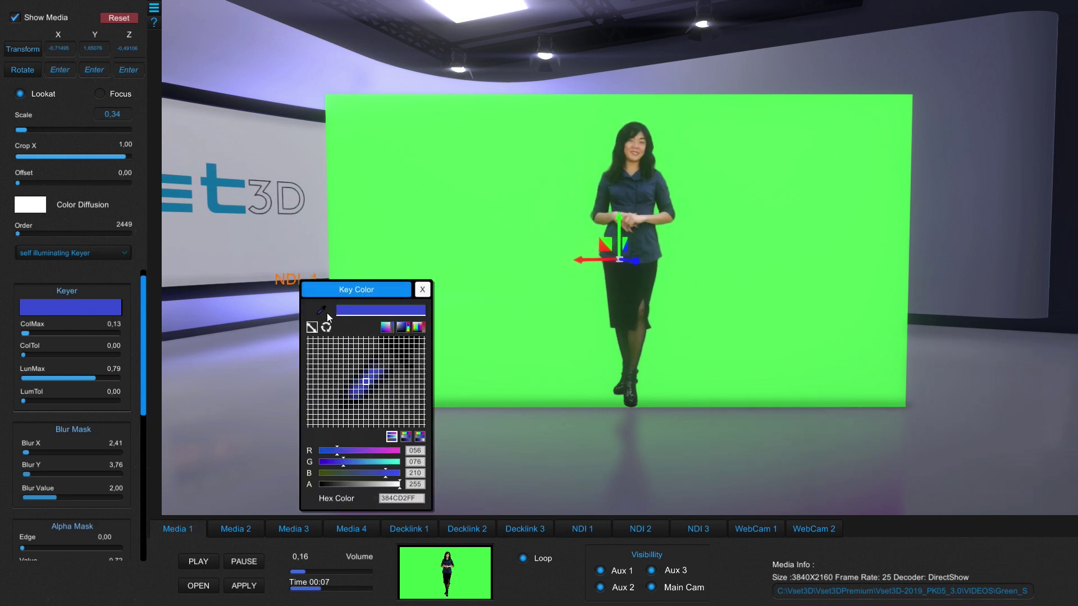
pyautogui.click(474, 230)
pyautogui.click(421, 289)
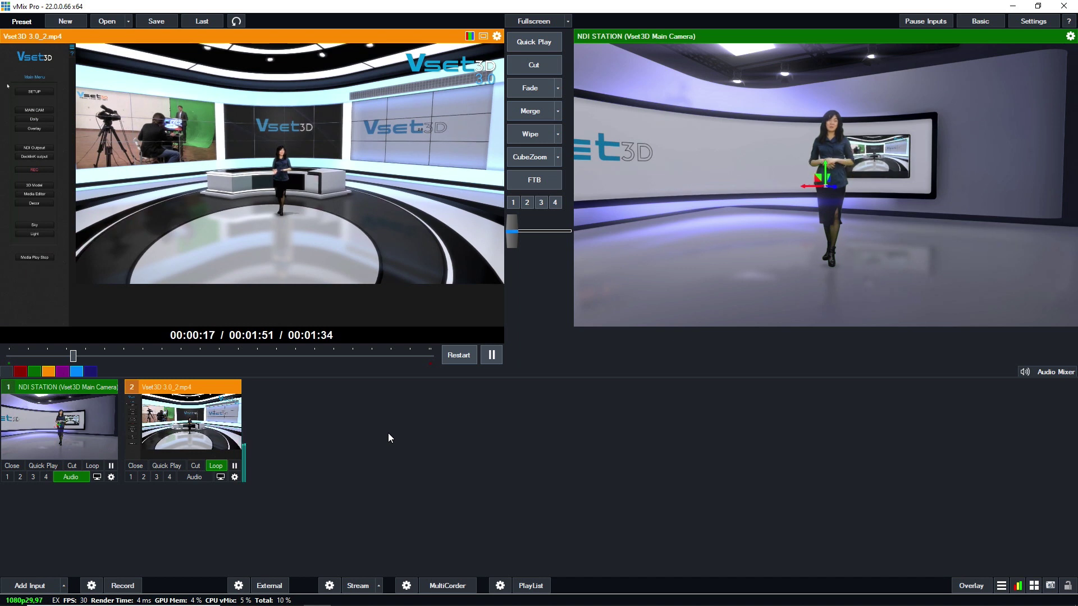
# Add Untitled.mp4 from the recent video list as input 3 and open its input settings.
pyautogui.click(31, 586)
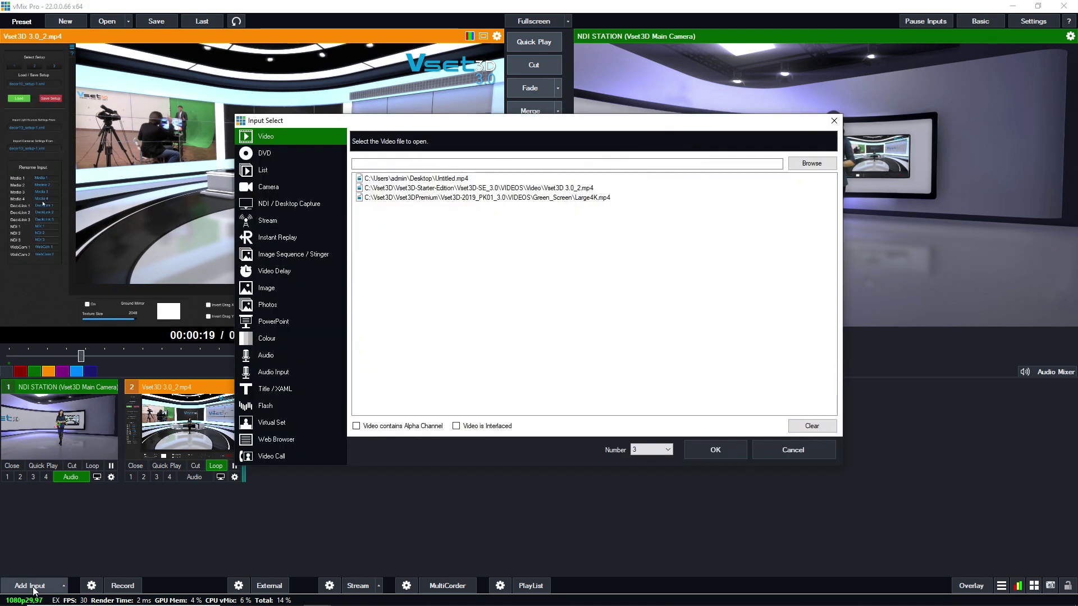
pyautogui.doubleClick(458, 179)
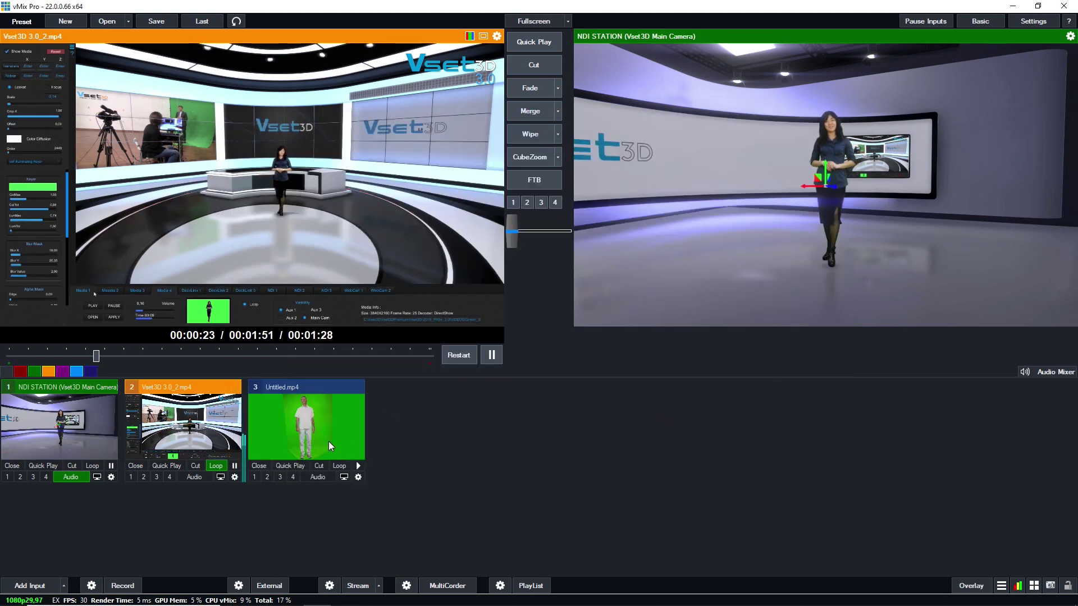
pyautogui.click(329, 441)
pyautogui.rightClick(328, 441)
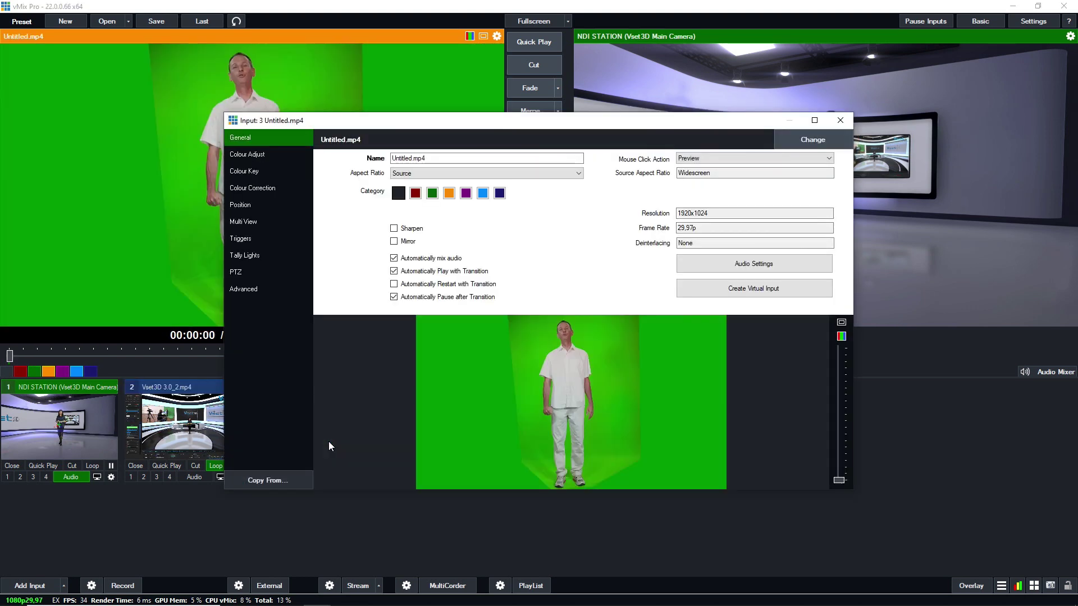
# Set input 3's Colour Key to the sampled green, enable Chroma Key Filter, and adjust the sliders.
pyautogui.click(253, 173)
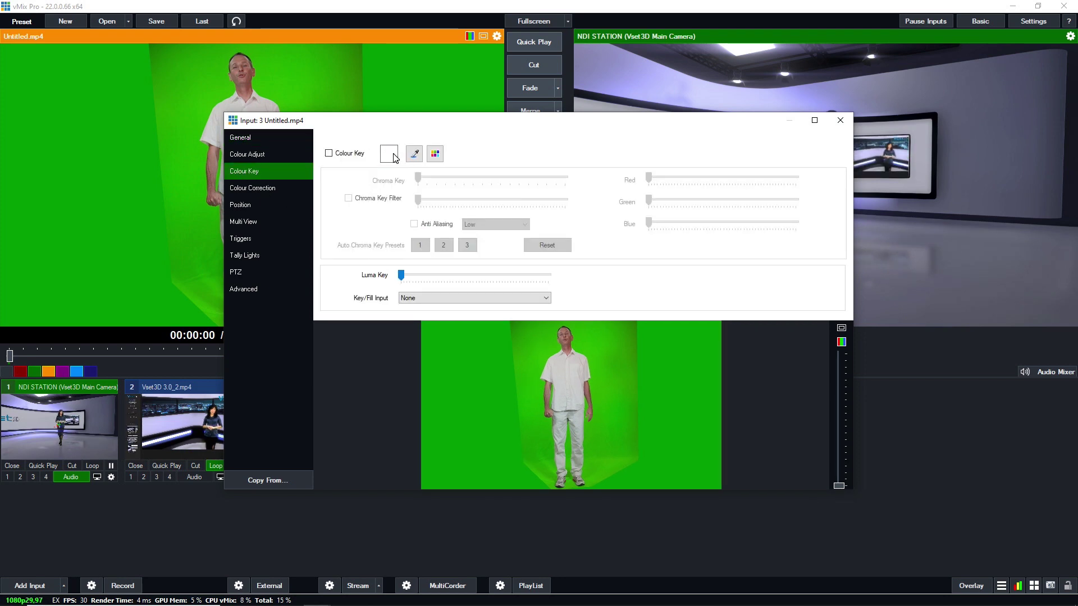
pyautogui.click(414, 155)
pyautogui.click(416, 322)
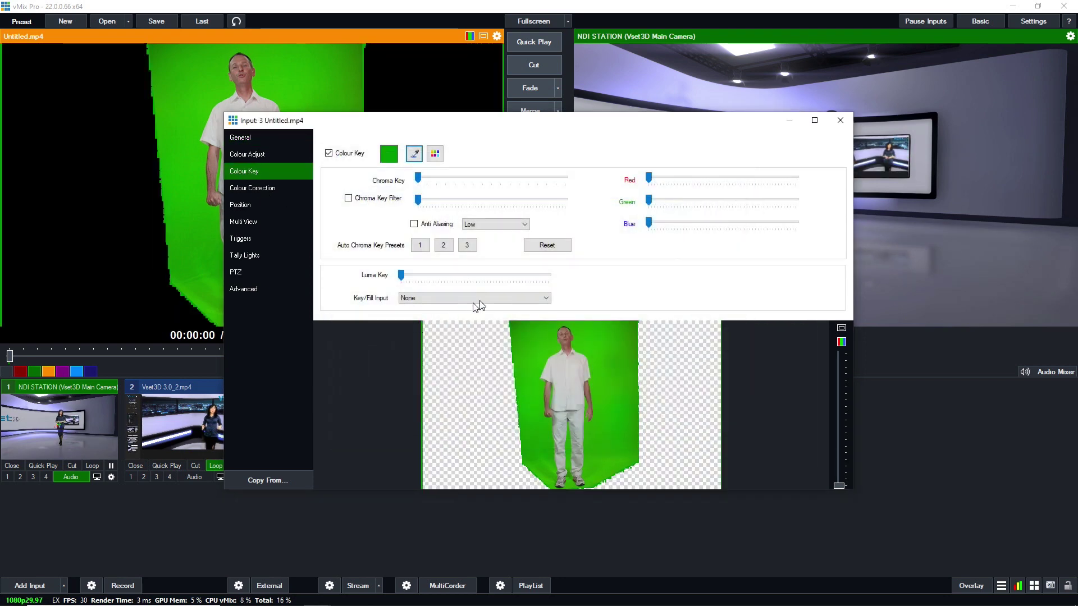
pyautogui.click(349, 199)
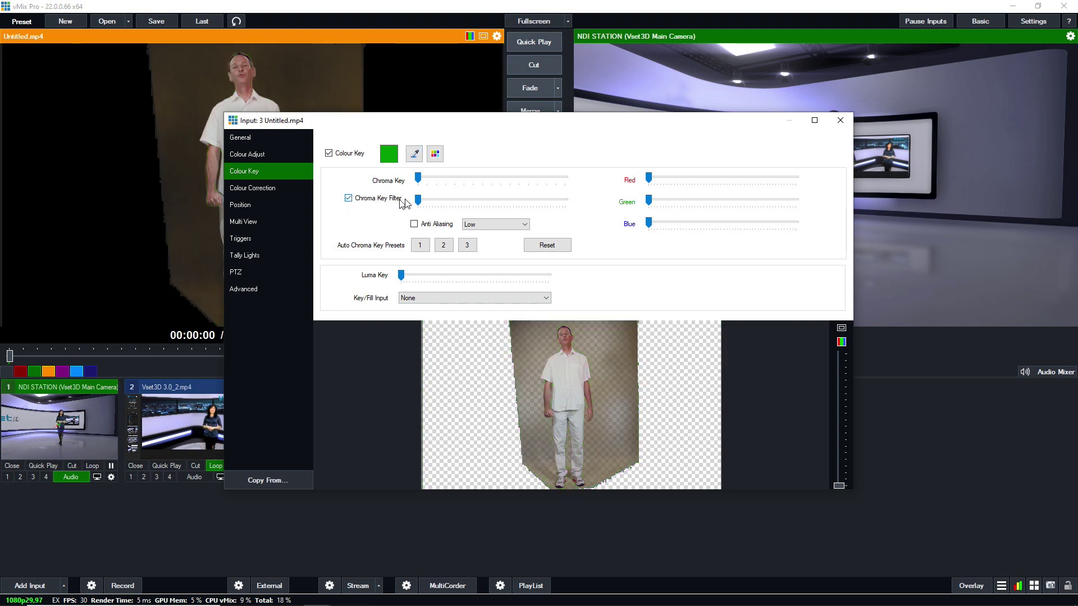
pyautogui.moveTo(418, 200); pyautogui.dragTo(499, 217)
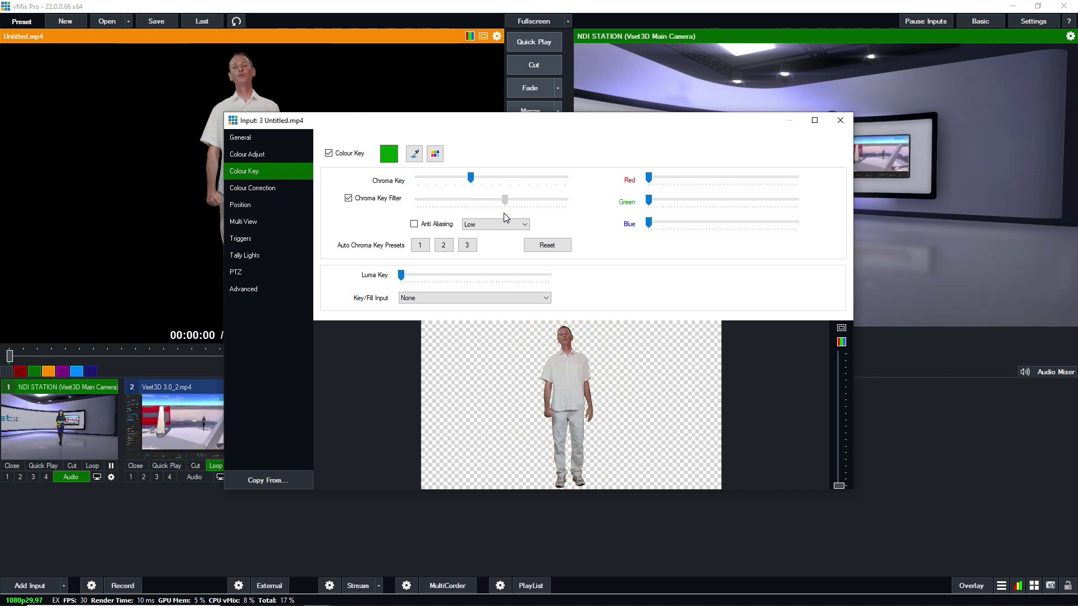
pyautogui.press('Escape')
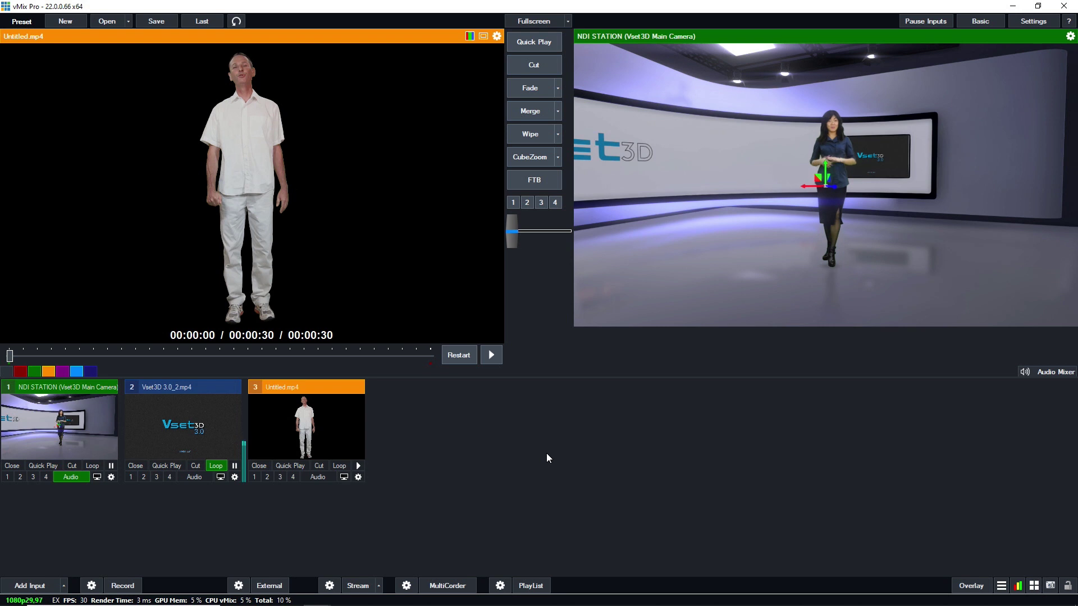
# In Outputs / NDI settings, set Output 3's source to Input3.
pyautogui.click(1034, 22)
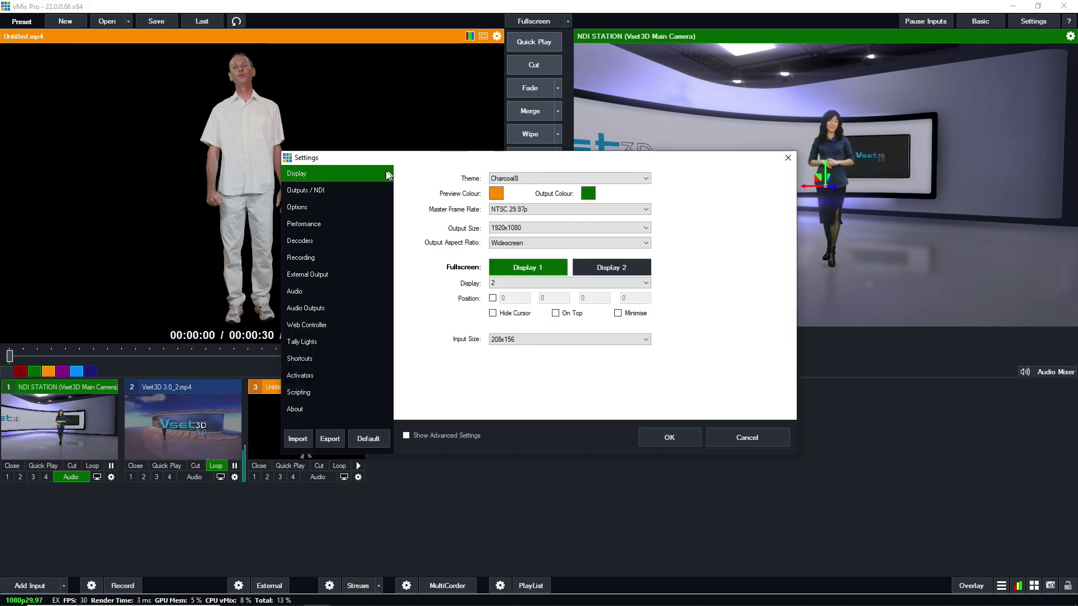
pyautogui.click(322, 190)
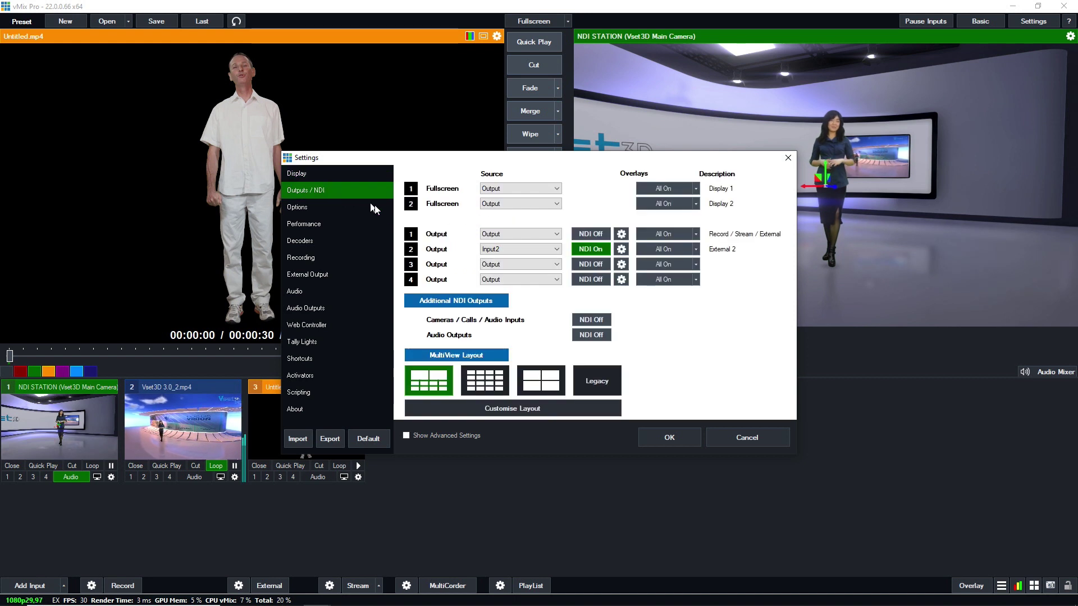
pyautogui.click(510, 263)
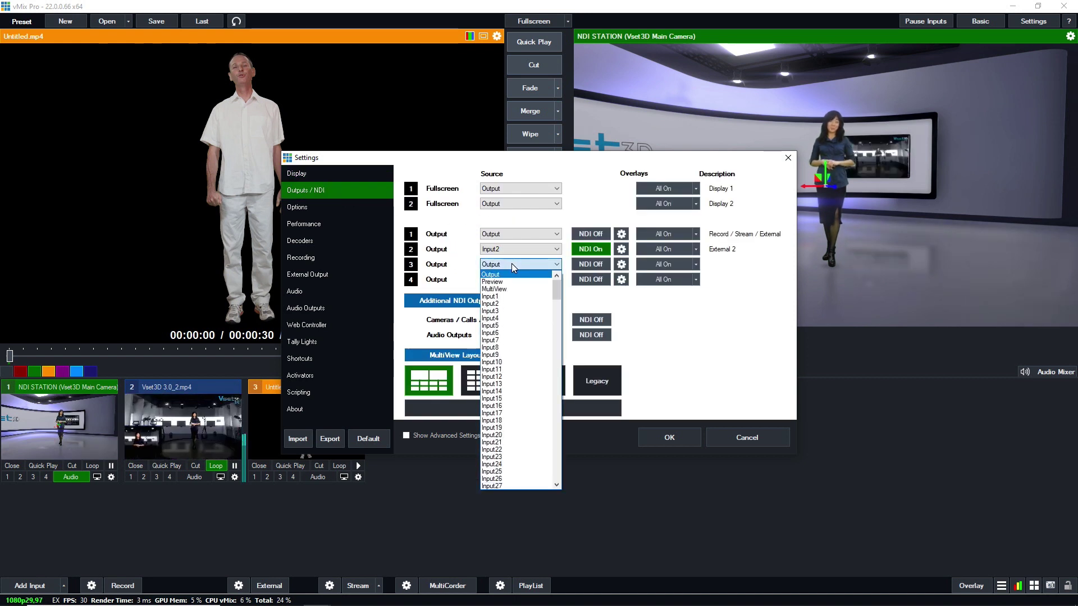
pyautogui.click(506, 310)
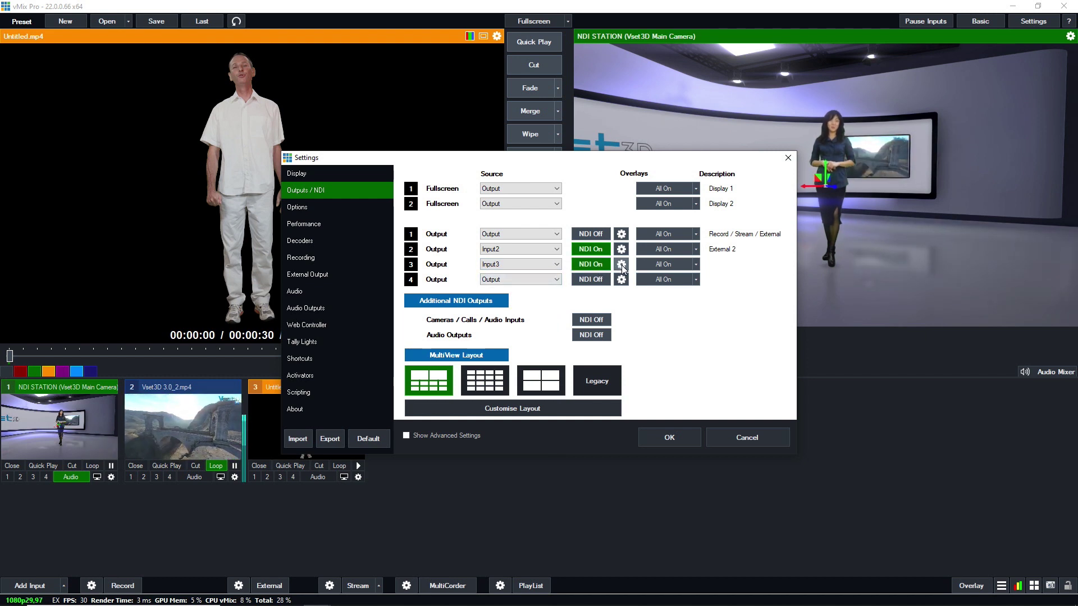
# Set Output 3's NDI alpha channel to Premultiplied and save the settings.
pyautogui.click(621, 265)
pyautogui.click(558, 293)
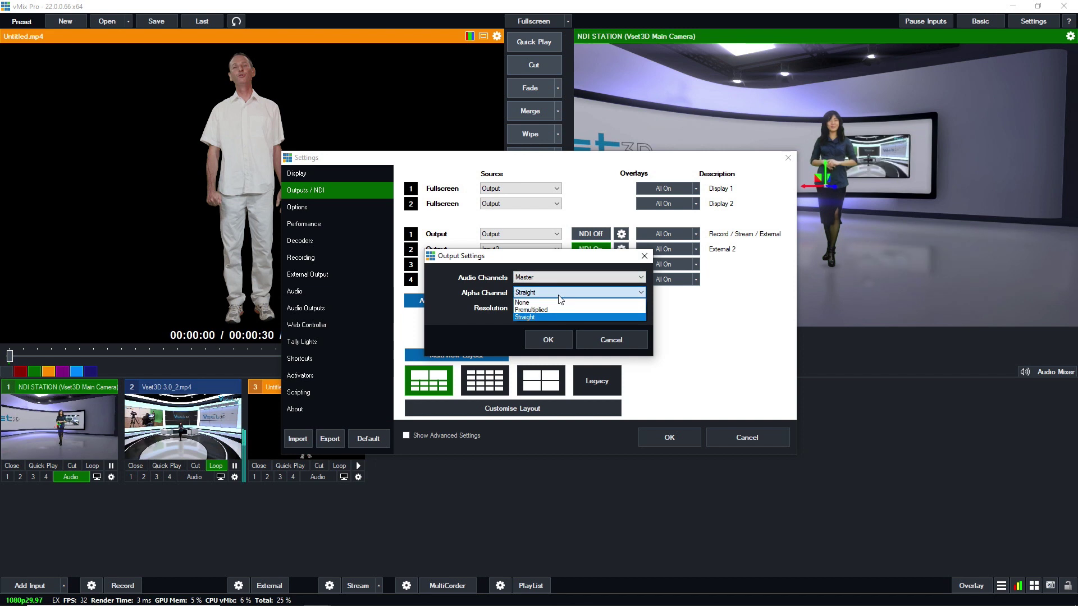
pyautogui.click(552, 310)
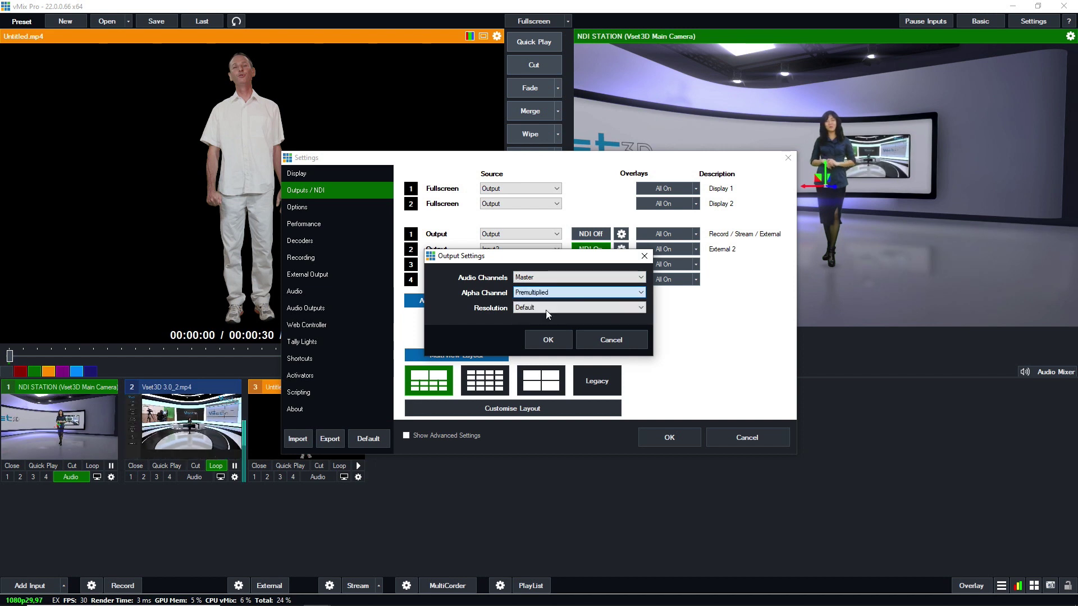
pyautogui.click(549, 342)
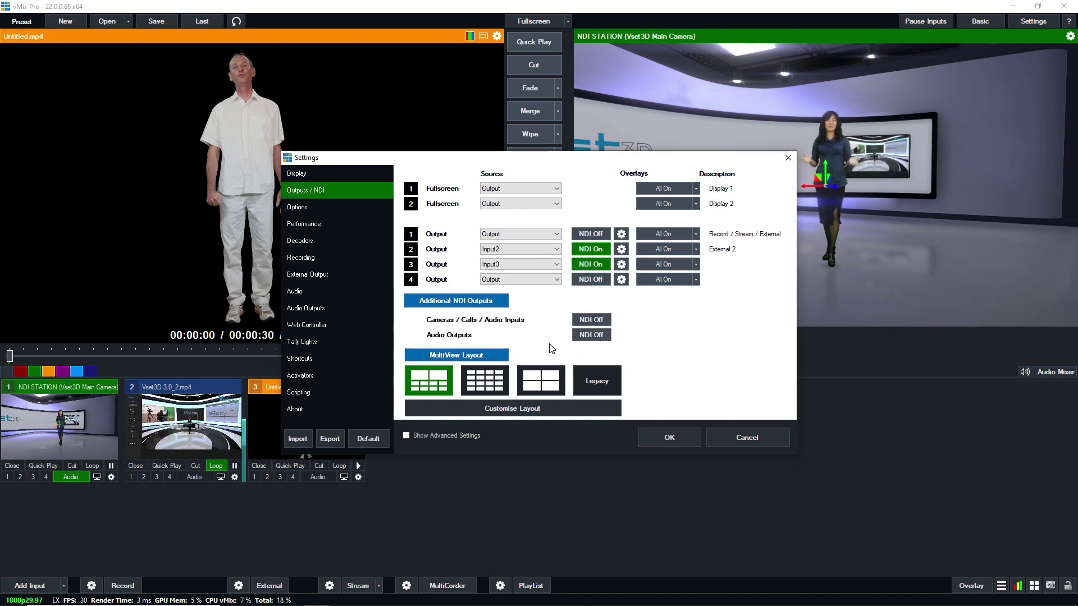
pyautogui.click(665, 440)
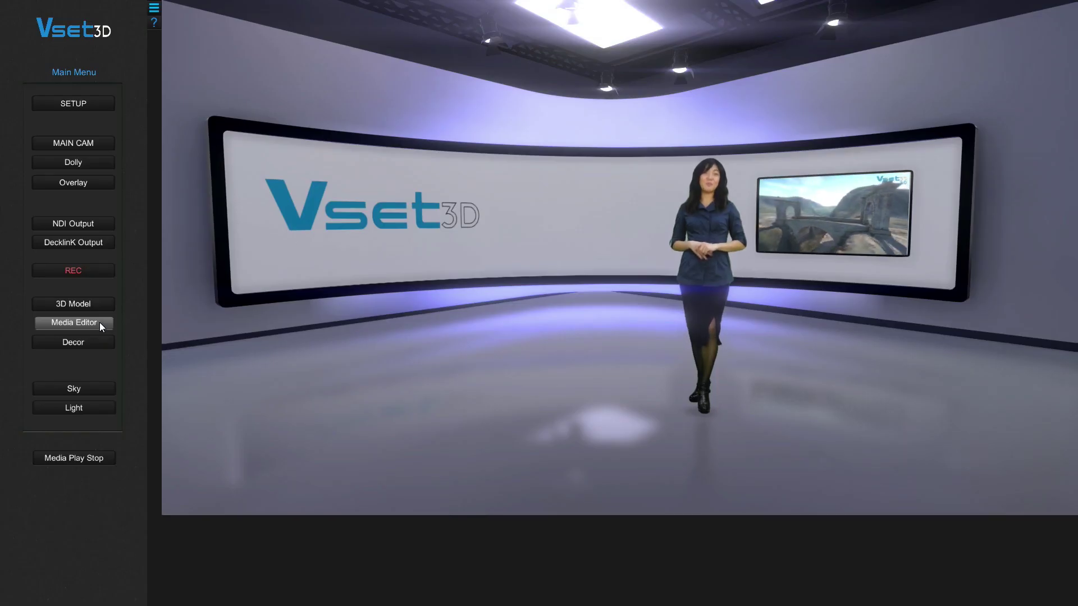
# Show vMix Output 3 through Vset3D's NDI 2 slot, placing the keyed presenter beside the virtual presenter.
pyautogui.click(100, 323)
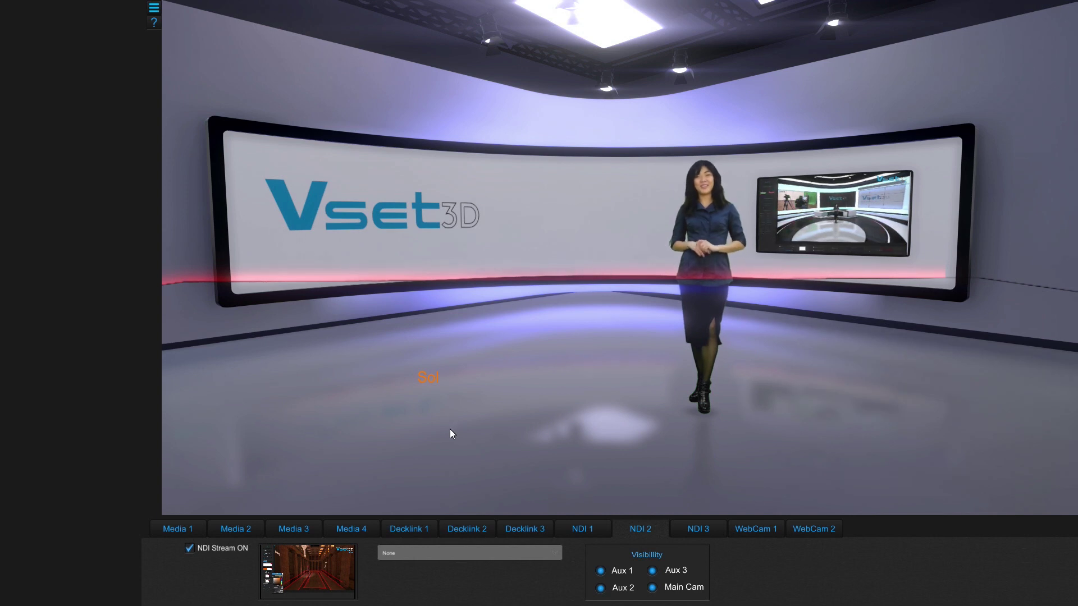
pyautogui.click(562, 527)
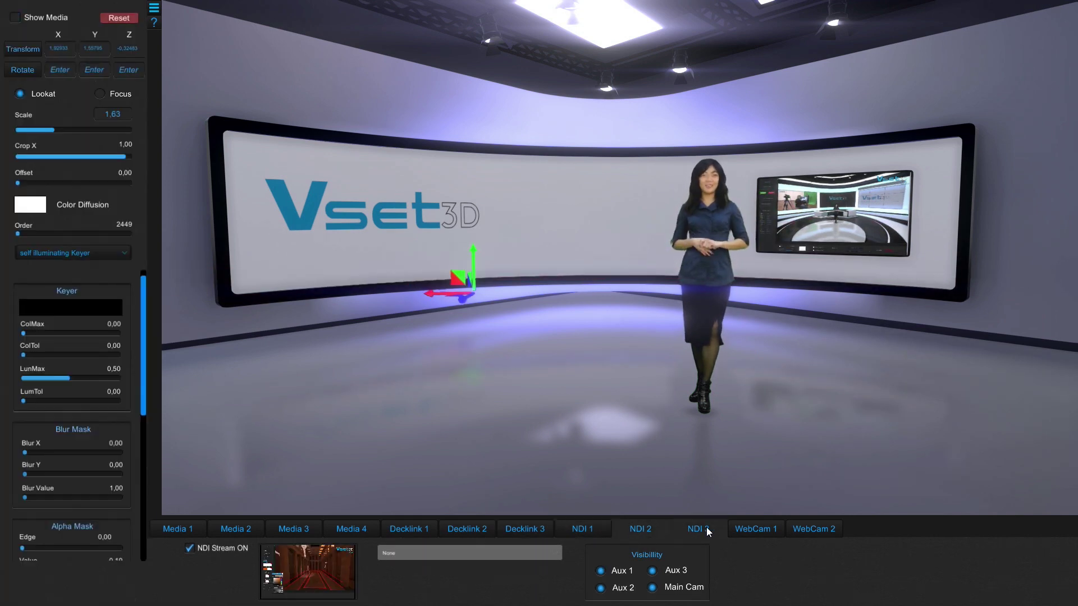
pyautogui.click(649, 527)
pyautogui.click(15, 18)
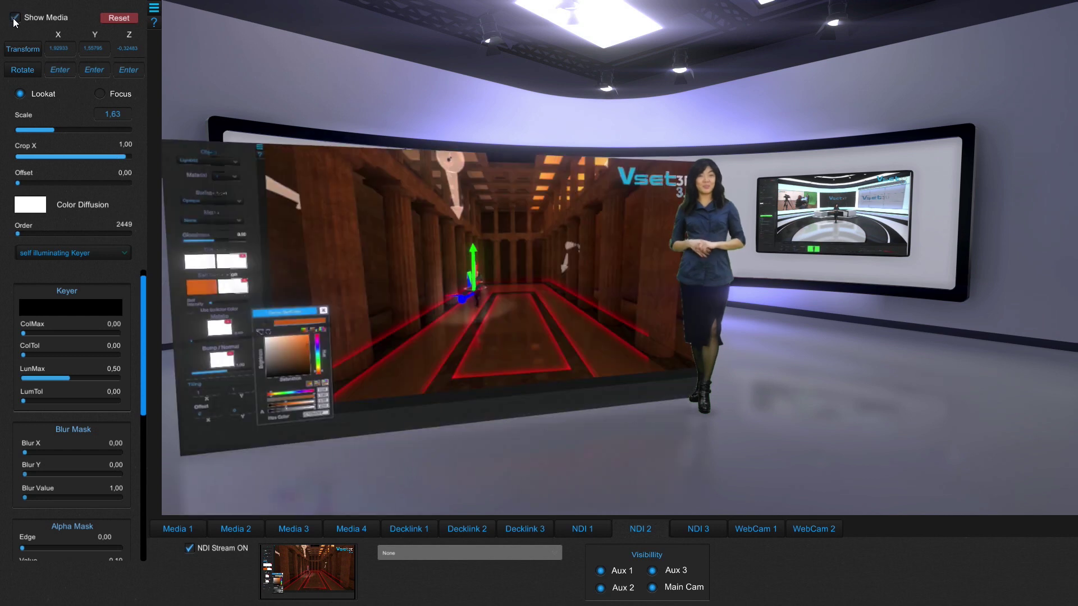
pyautogui.click(433, 554)
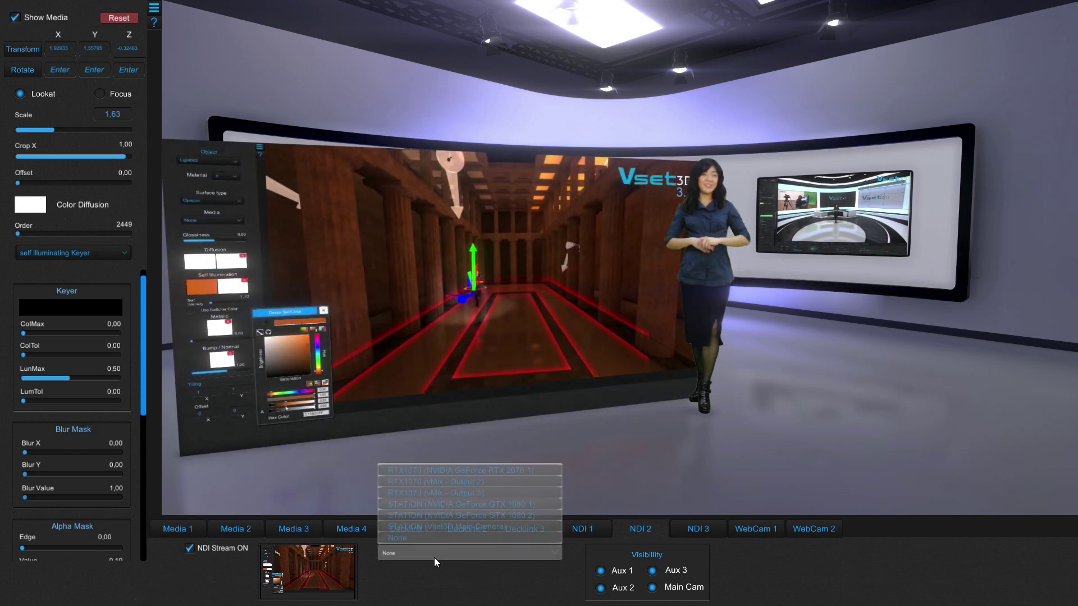
pyautogui.click(472, 491)
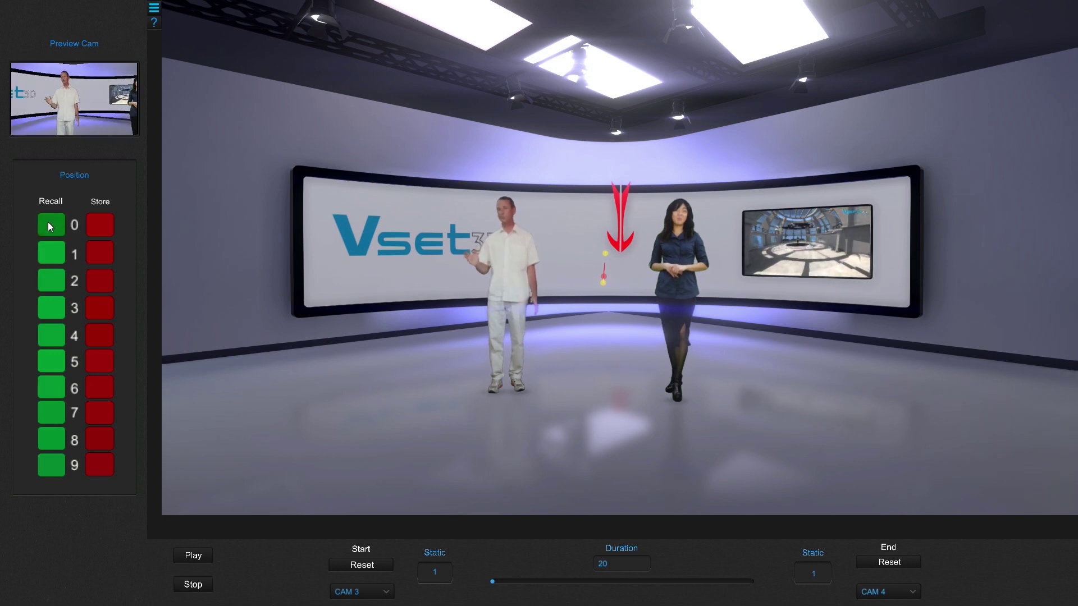
# Recall stored camera shots 0, 1 and 2, play the camera move, then return to the main menu.
pyautogui.click(48, 222)
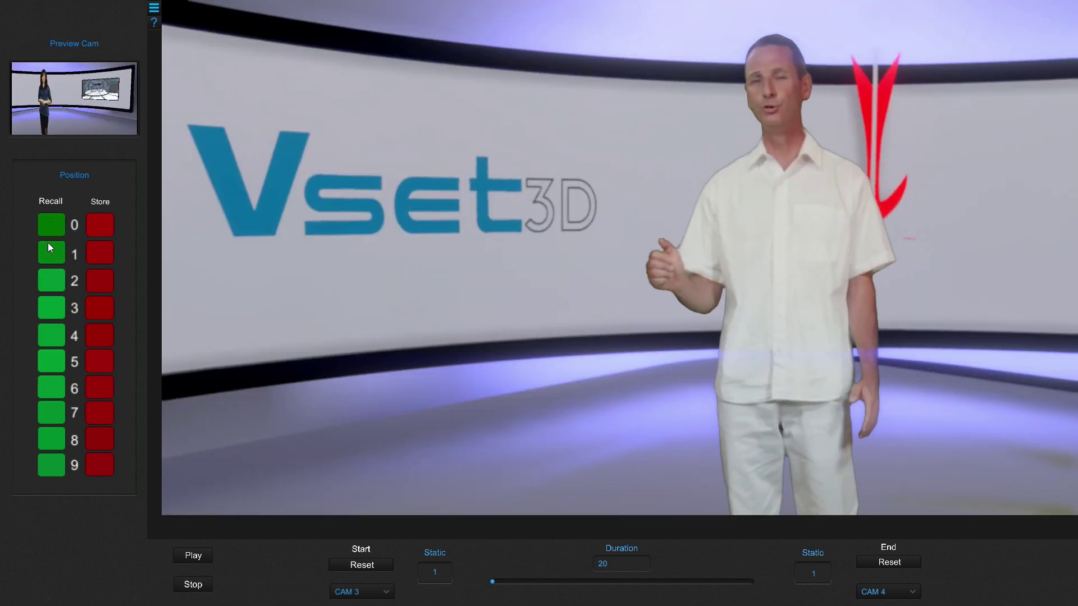
pyautogui.click(51, 253)
pyautogui.click(50, 284)
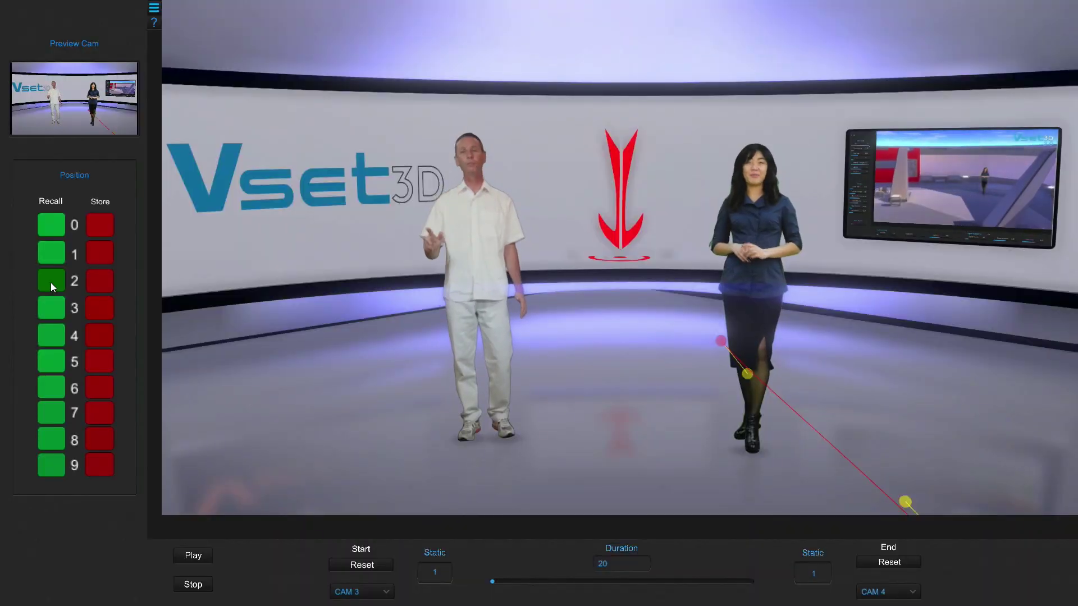
pyautogui.click(50, 284)
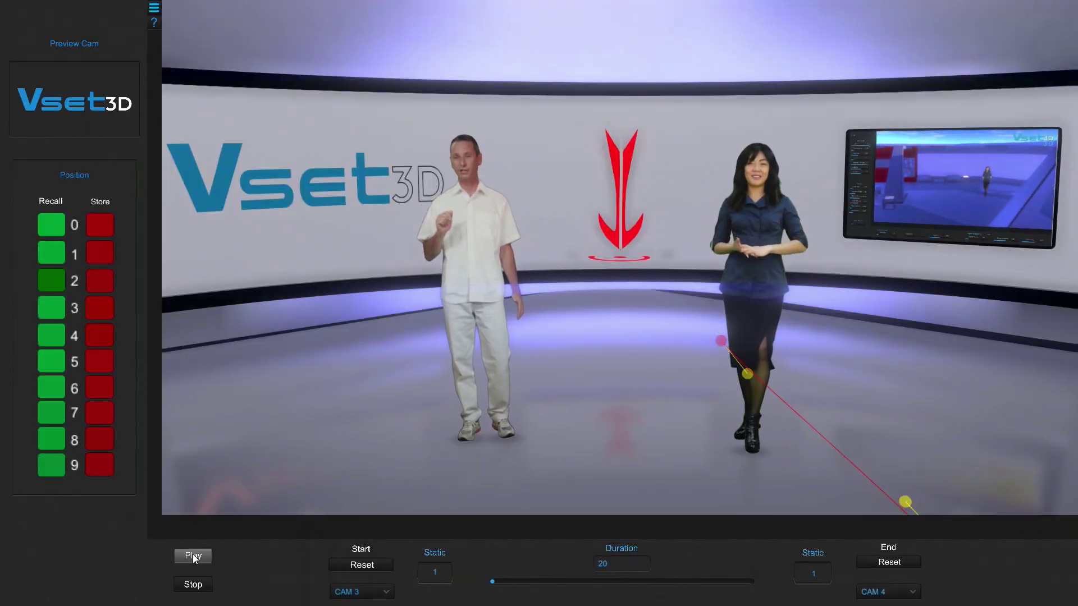
pyautogui.click(193, 555)
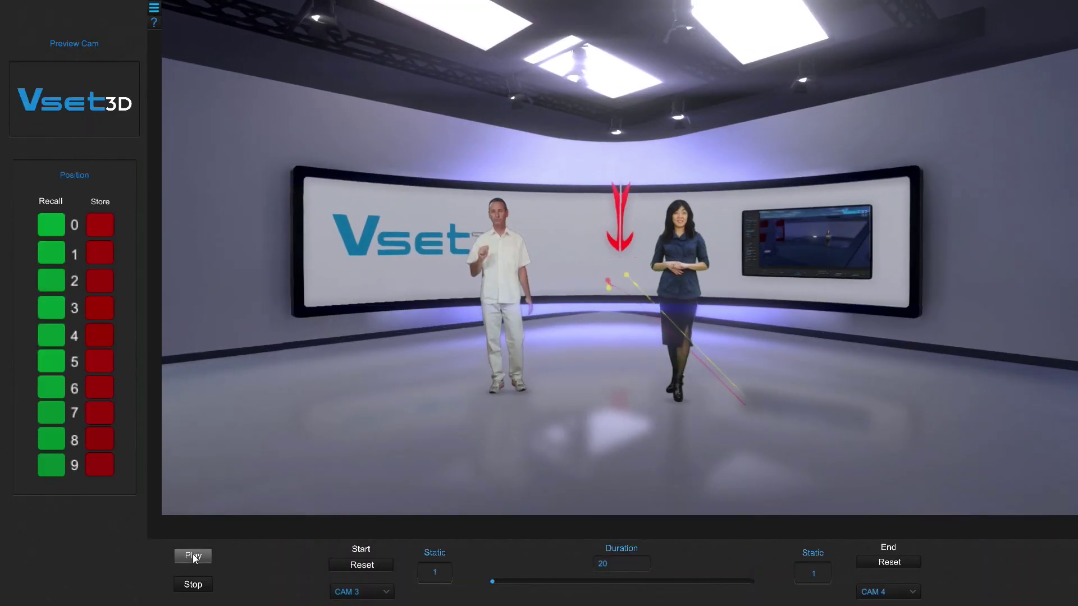
pyautogui.click(153, 7)
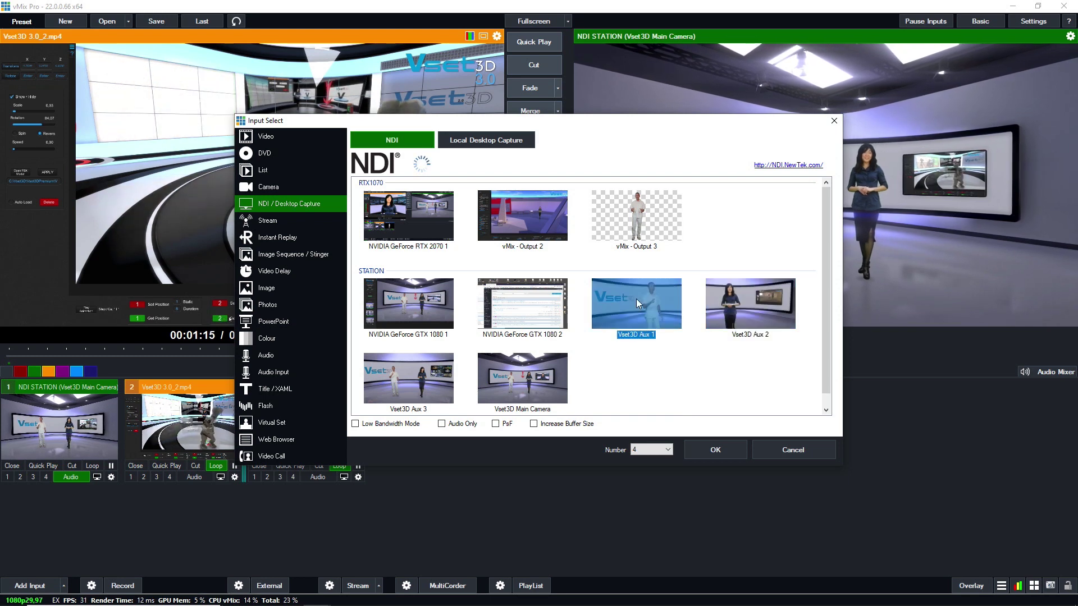
# Add the Vset3D Aux 1 NDI camera, then cut the Aux 3 camera and then Aux 2 live.
pyautogui.click(713, 452)
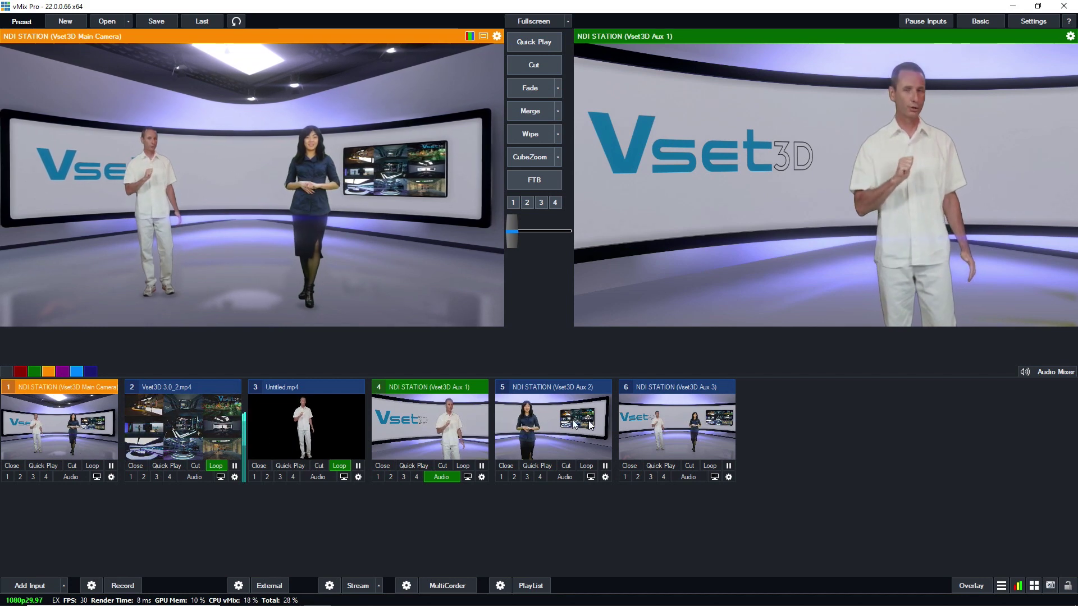
pyautogui.click(667, 429)
pyautogui.click(538, 63)
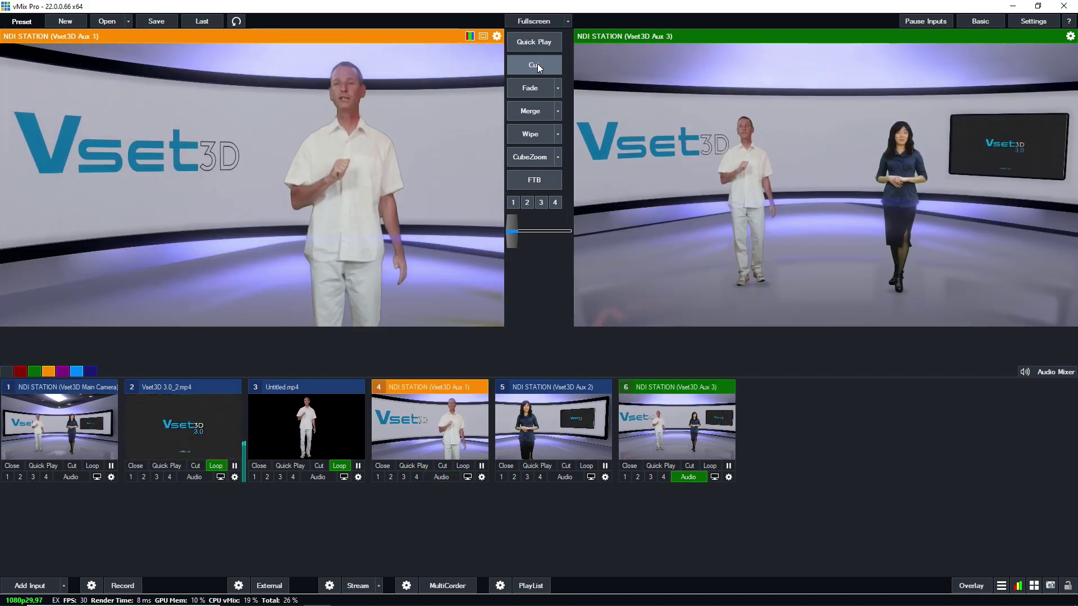
pyautogui.click(556, 443)
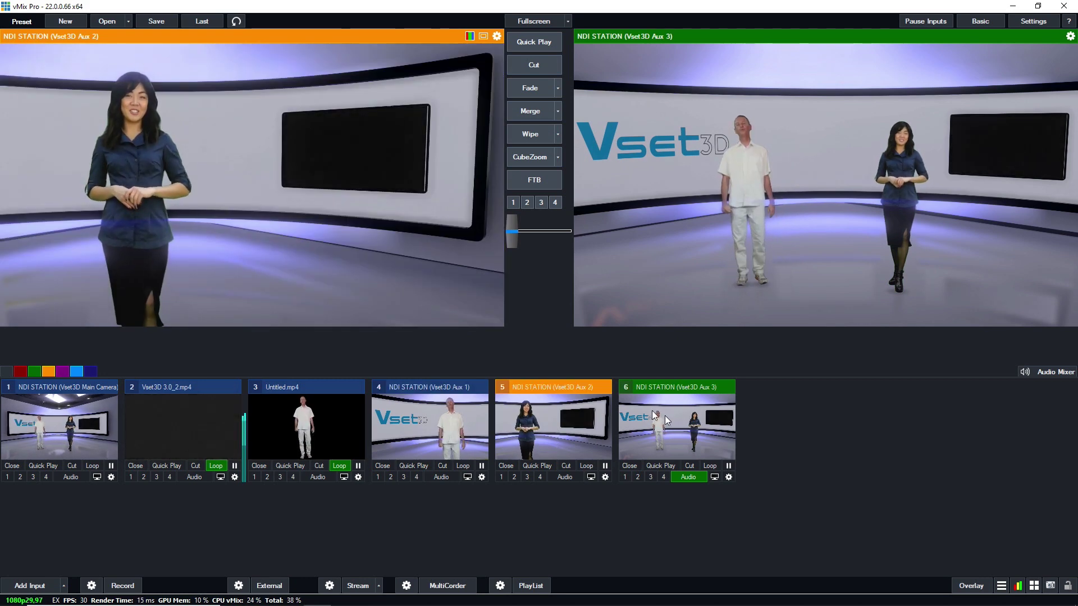
pyautogui.click(536, 59)
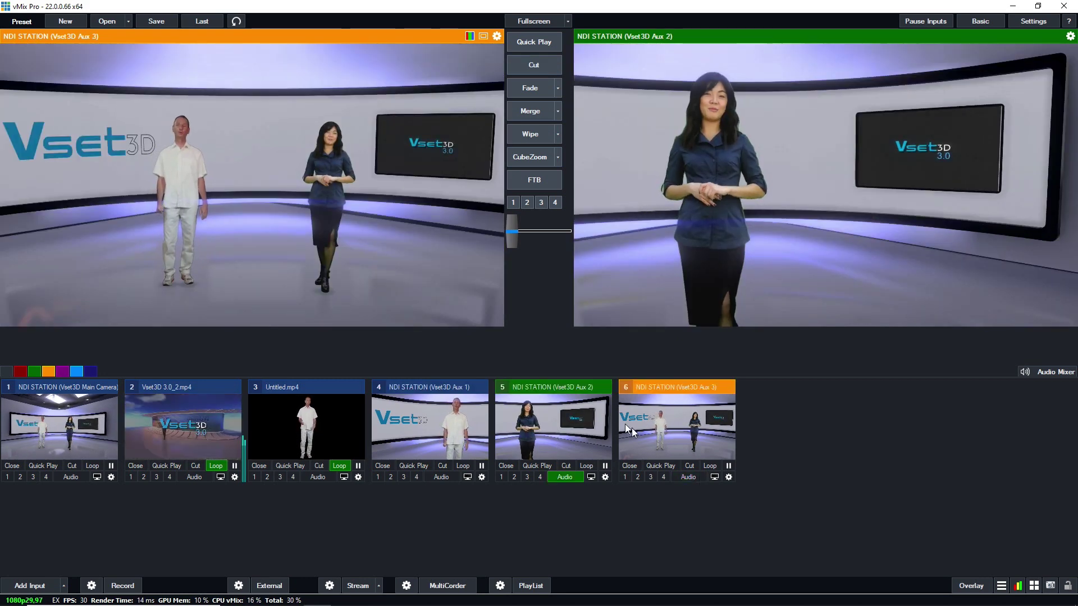